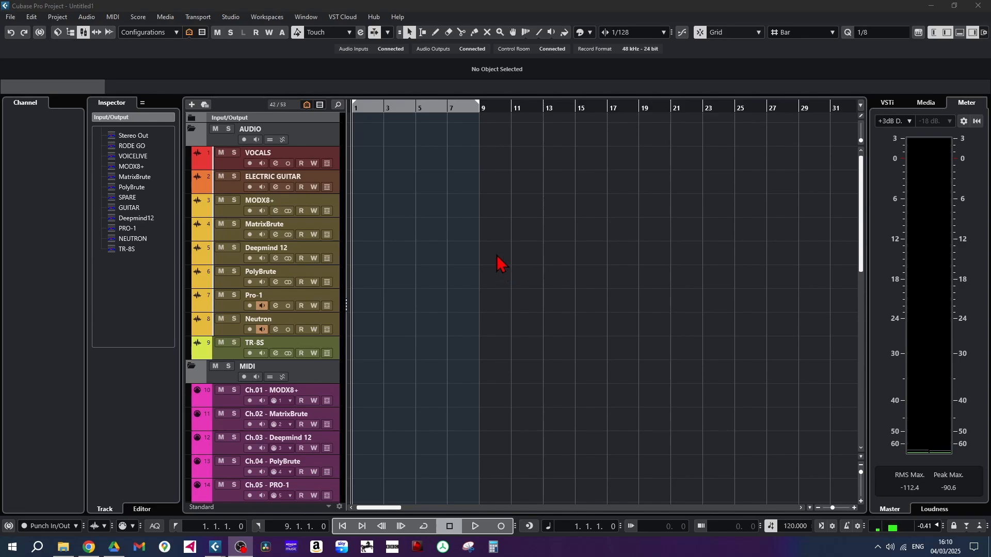
# Review the MixConsole channel layout and examine the ASIO driver choices in Studio Setup
pyautogui.press('F3')
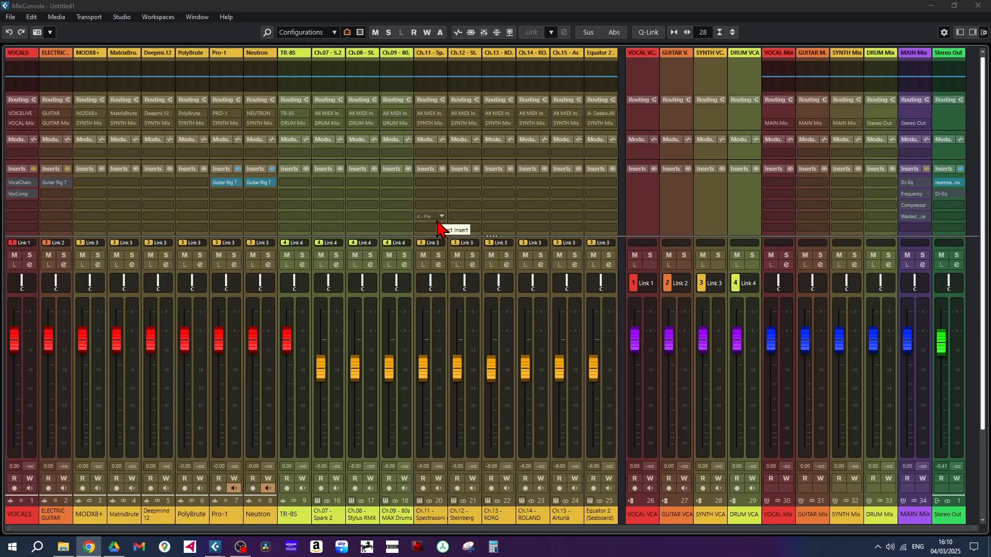
pyautogui.press('F3')
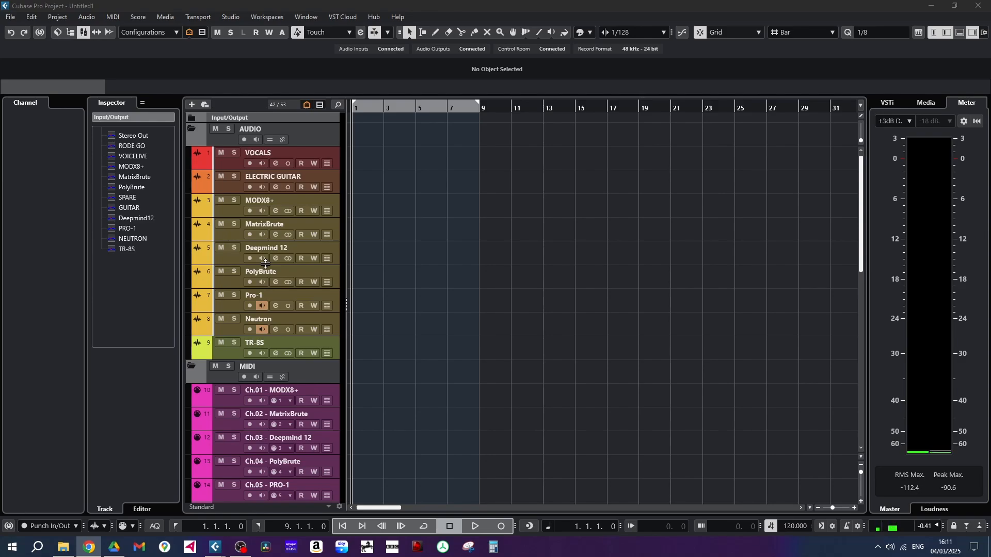
pyautogui.click(233, 19)
pyautogui.click(281, 229)
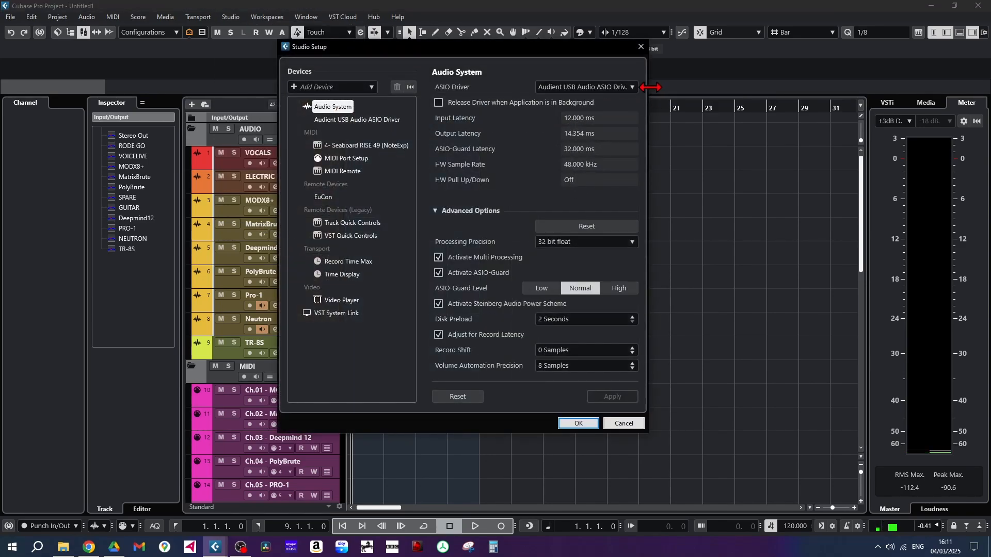
pyautogui.click(632, 90)
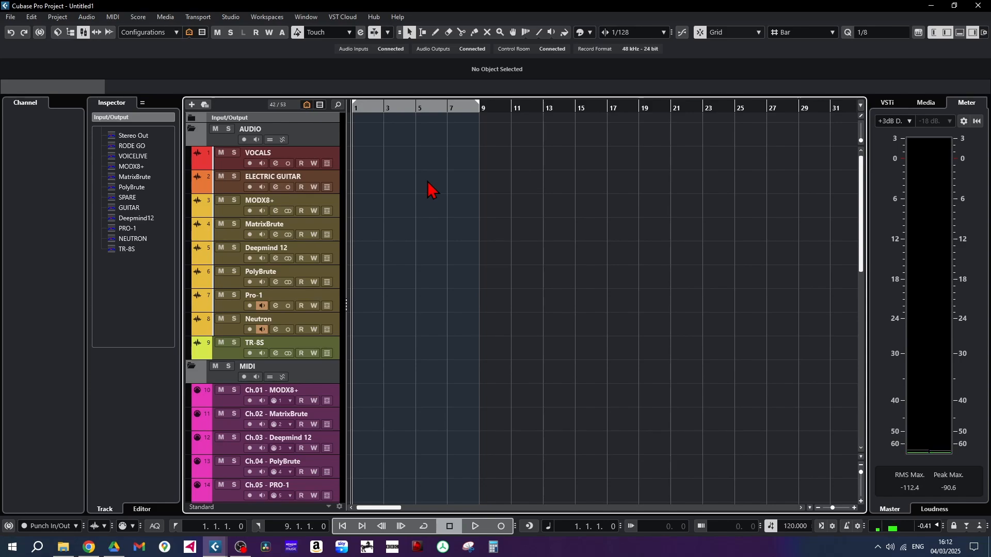
# Add one stereo input bus named Example in Audio Connections
pyautogui.click(231, 20)
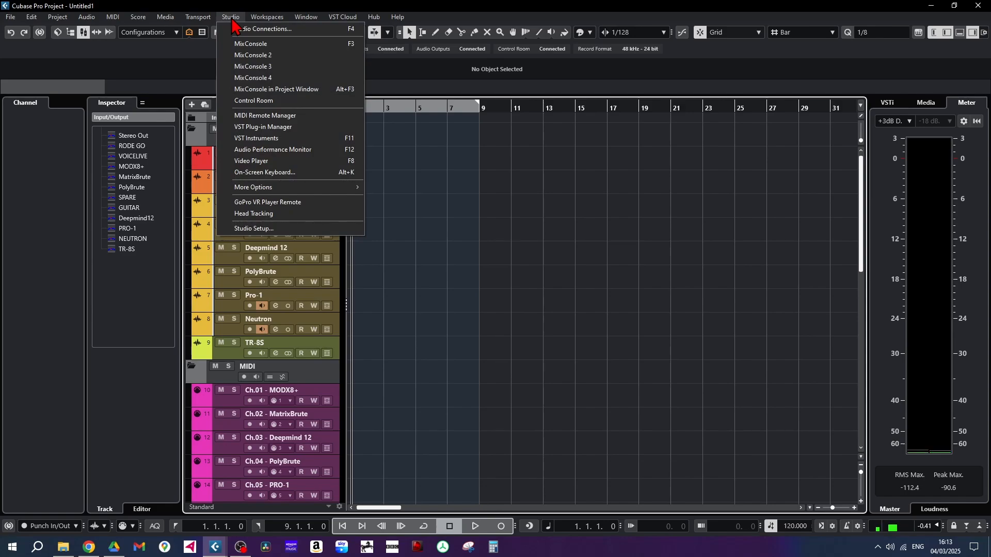
pyautogui.click(259, 33)
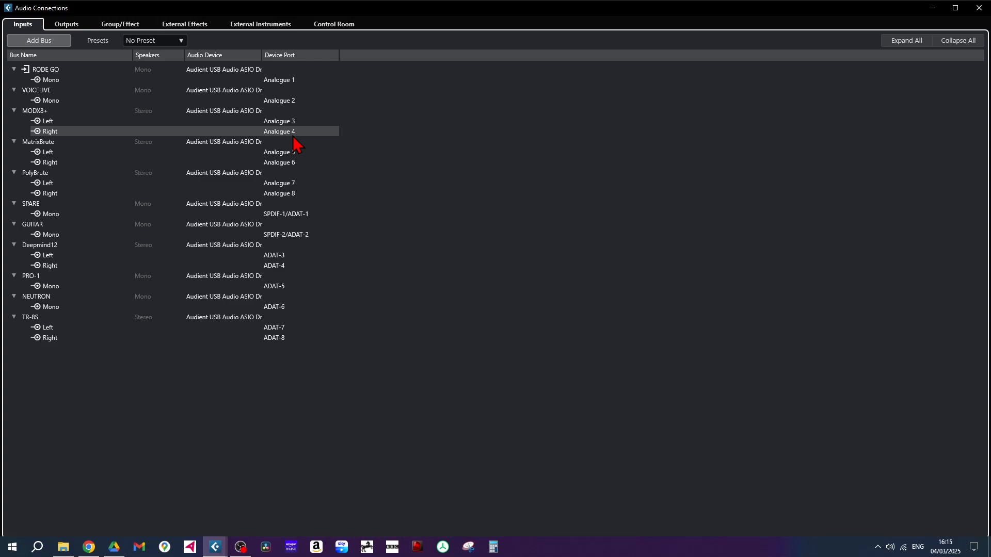
pyautogui.click(46, 43)
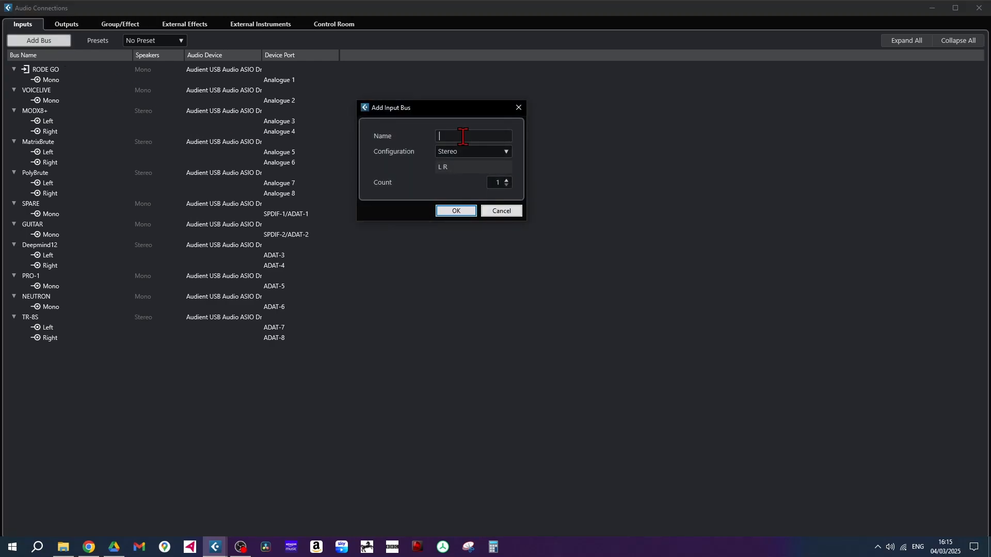
pyautogui.write('Example')
pyautogui.click(506, 152)
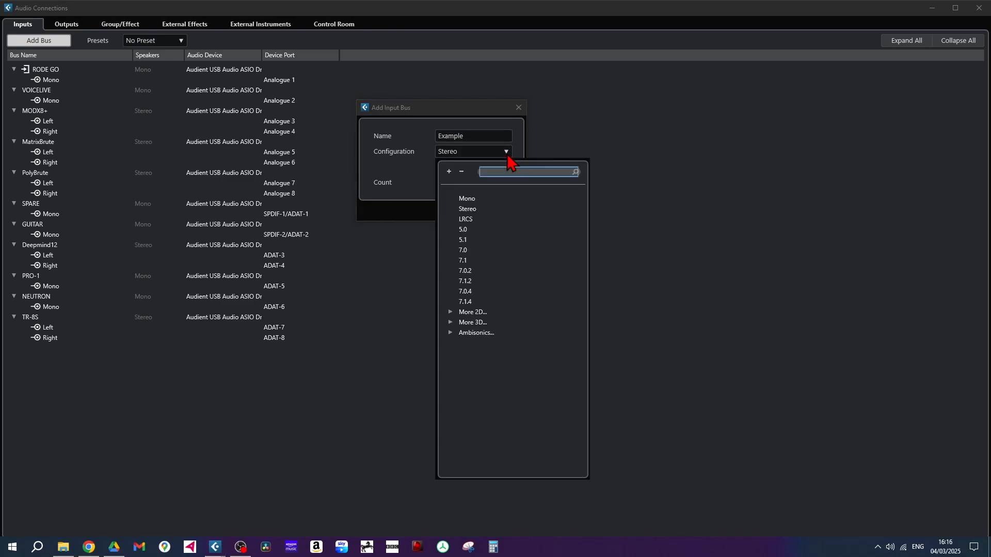
pyautogui.click(478, 209)
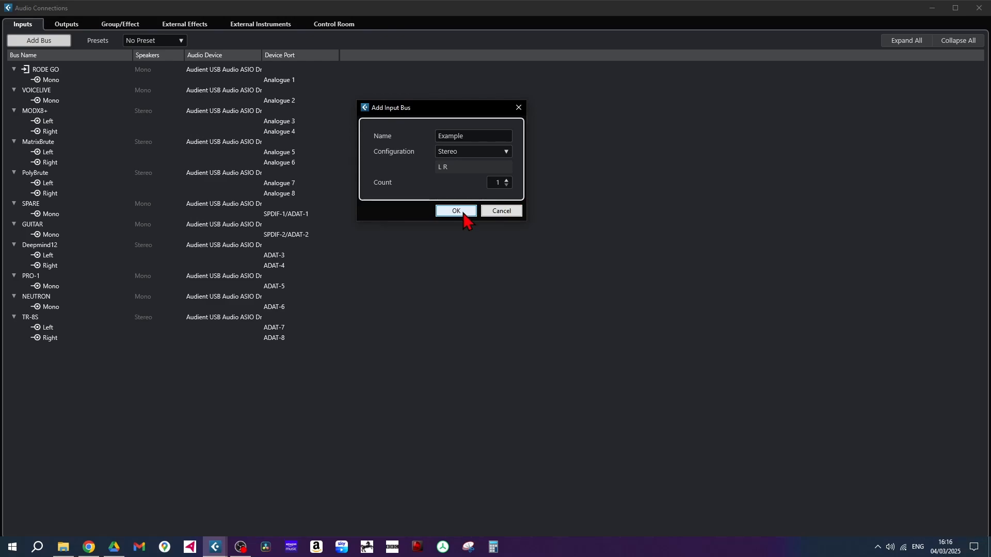
pyautogui.click(456, 211)
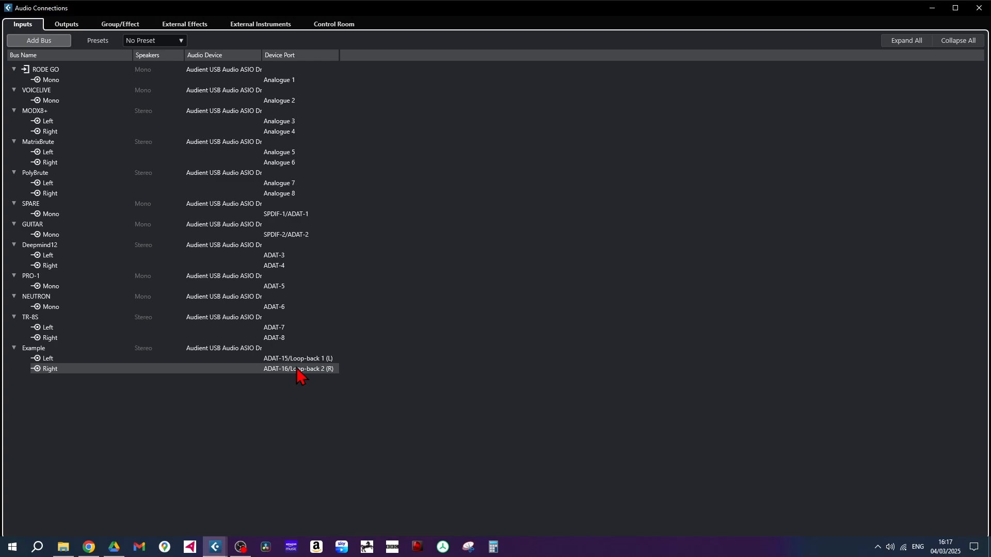
# Examine the Stereo Out bus in the output connections
pyautogui.click(68, 27)
pyautogui.click(53, 72)
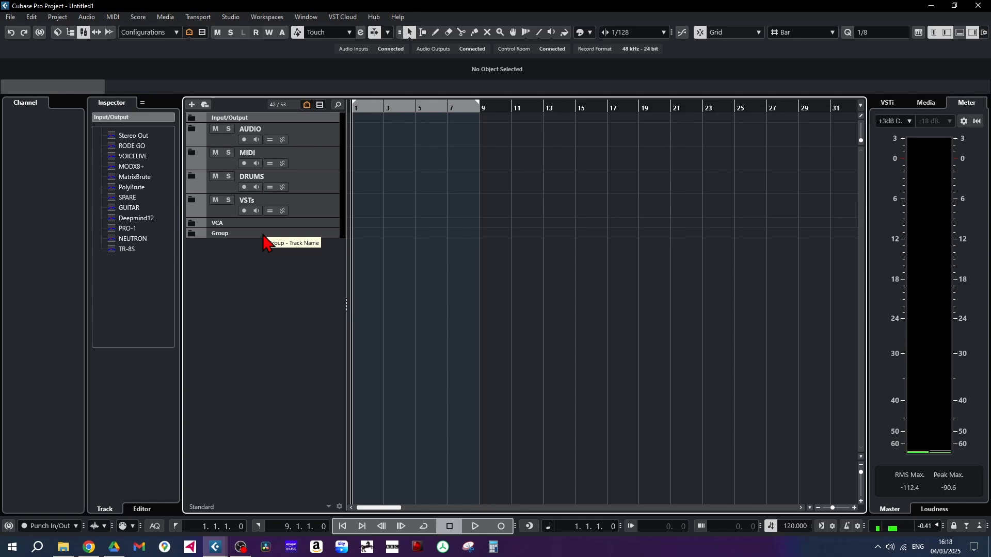
# Expand the Input/Output folder and make all tracks of the project visible
pyautogui.click(192, 119)
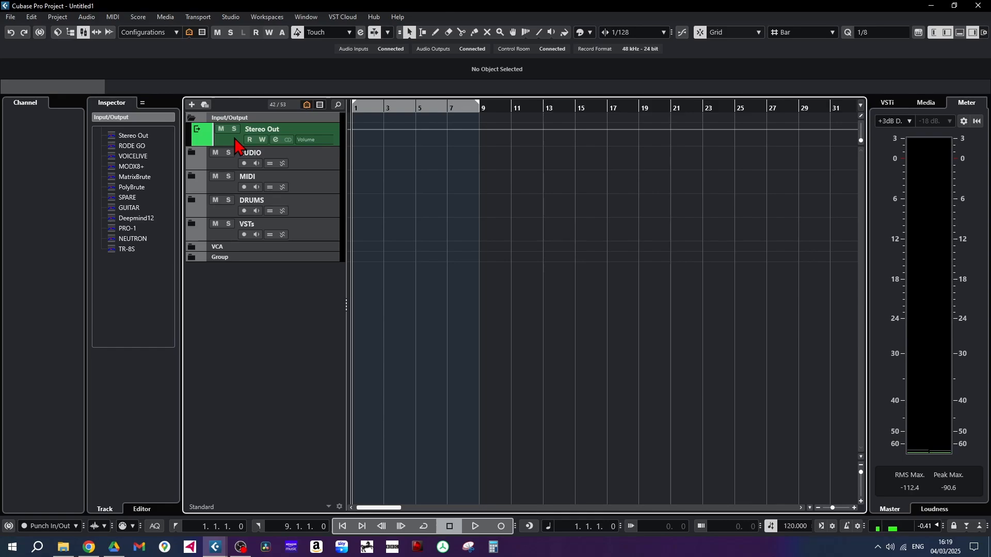
pyautogui.click(307, 106)
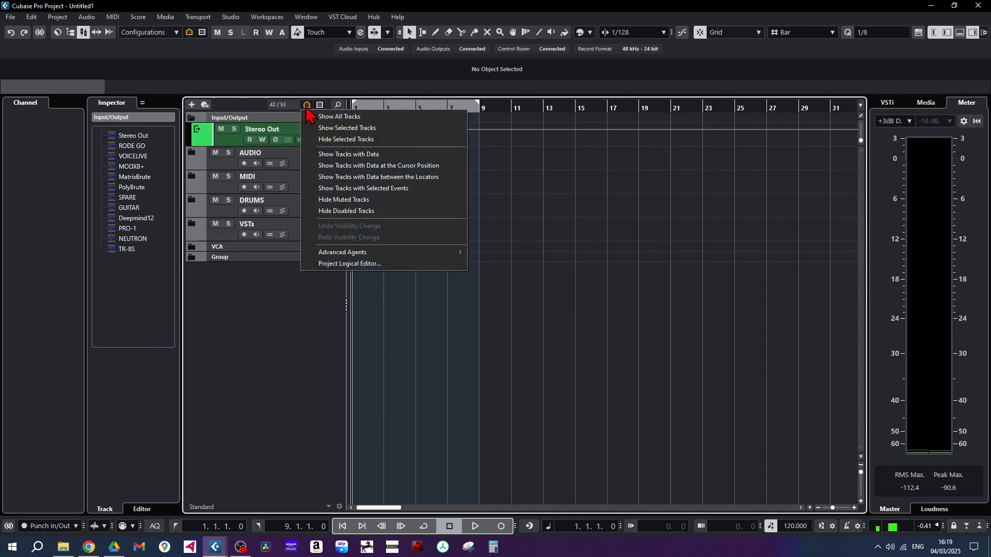
pyautogui.click(343, 128)
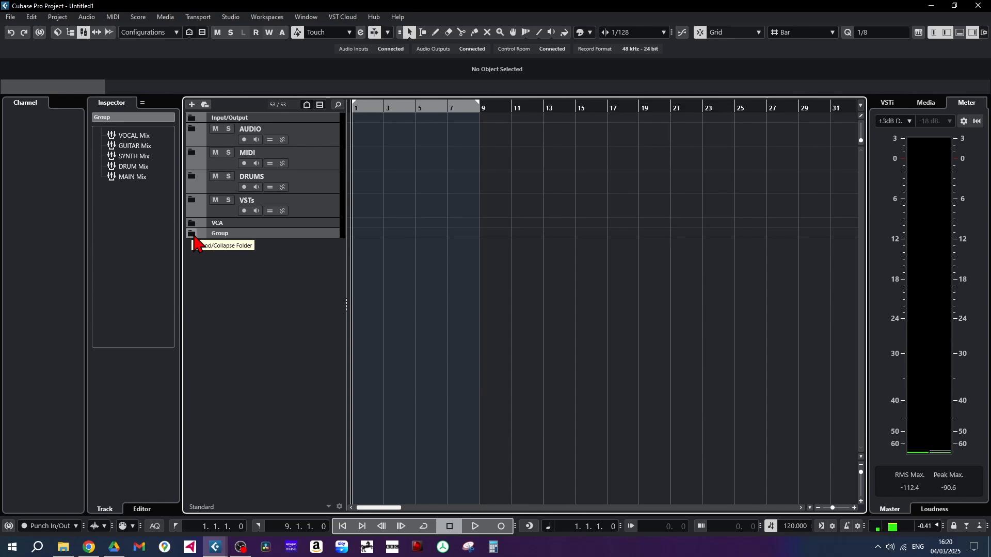
# Expand the Group folder and try adding a mono group track inside it, routed to DRUM Mix
pyautogui.click(192, 234)
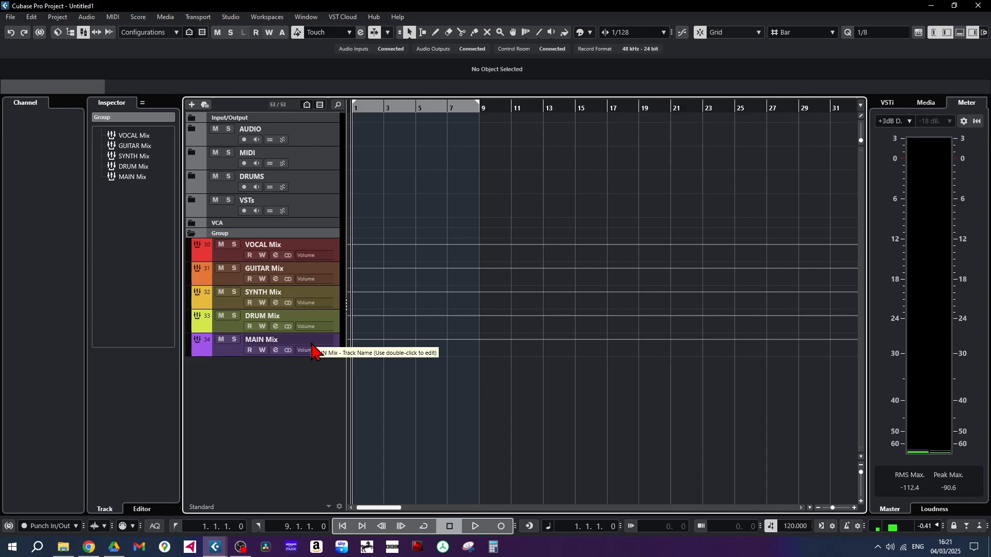
pyautogui.rightClick(250, 375)
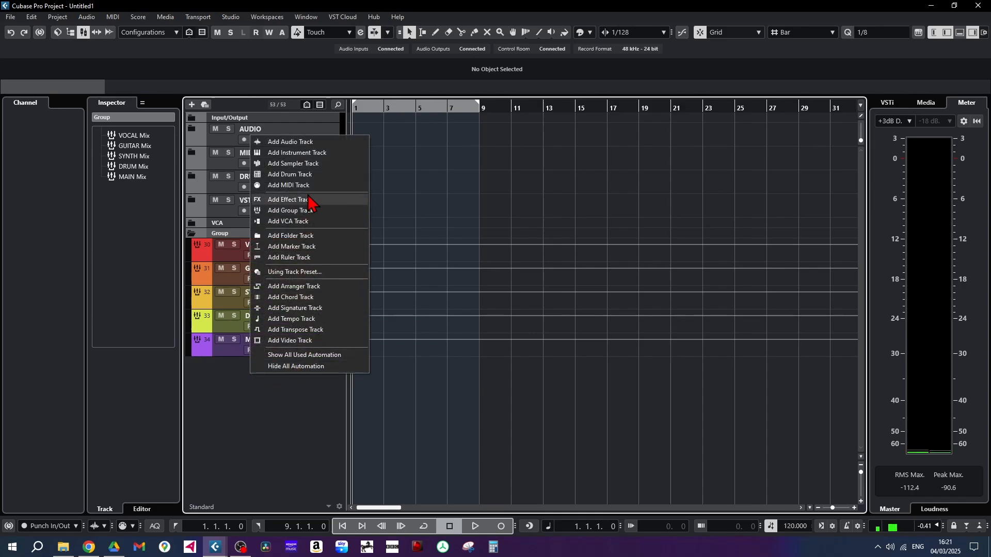
pyautogui.click(303, 211)
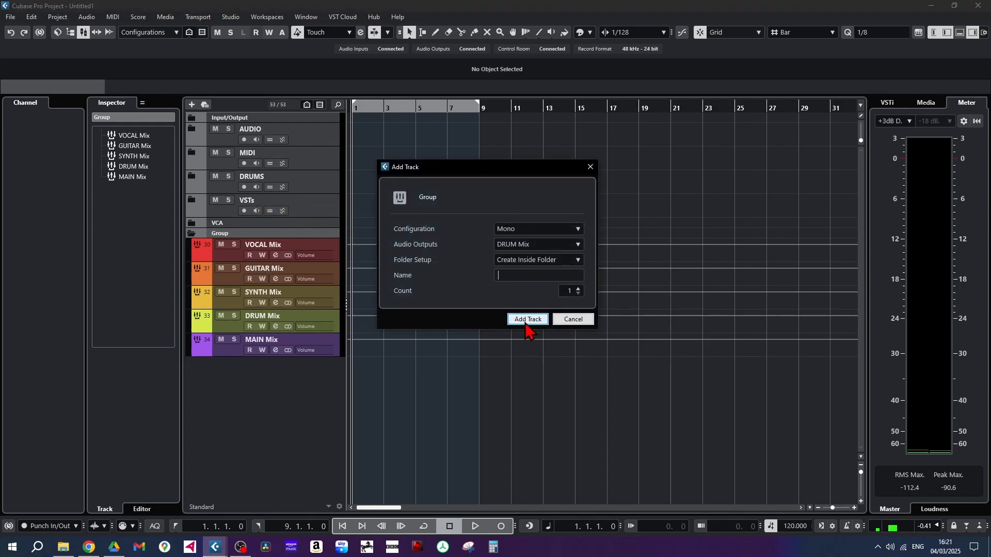
pyautogui.click(527, 320)
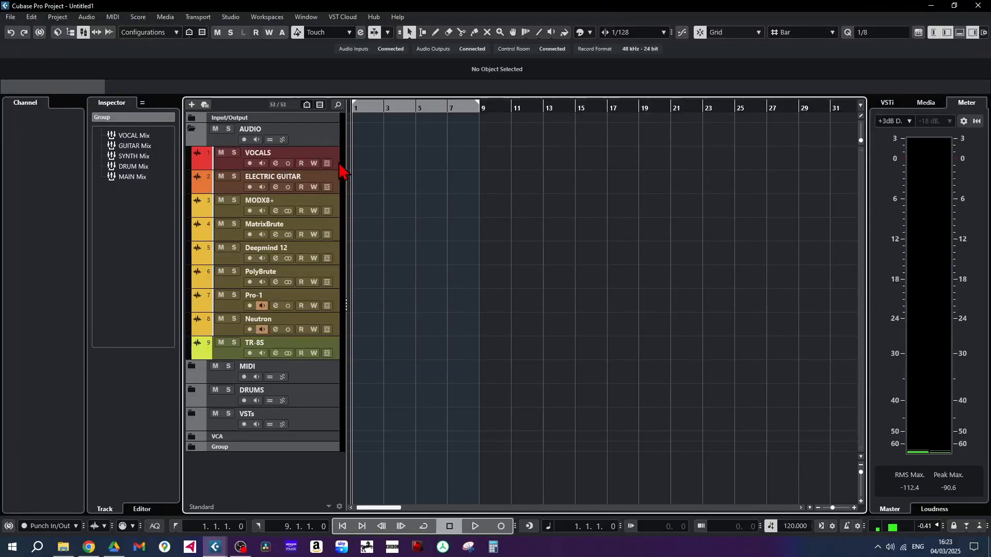
# Examine the input and output routing of the tracks in the AUDIO folder one after another, from VOCALS through TR-8S
pyautogui.click(336, 166)
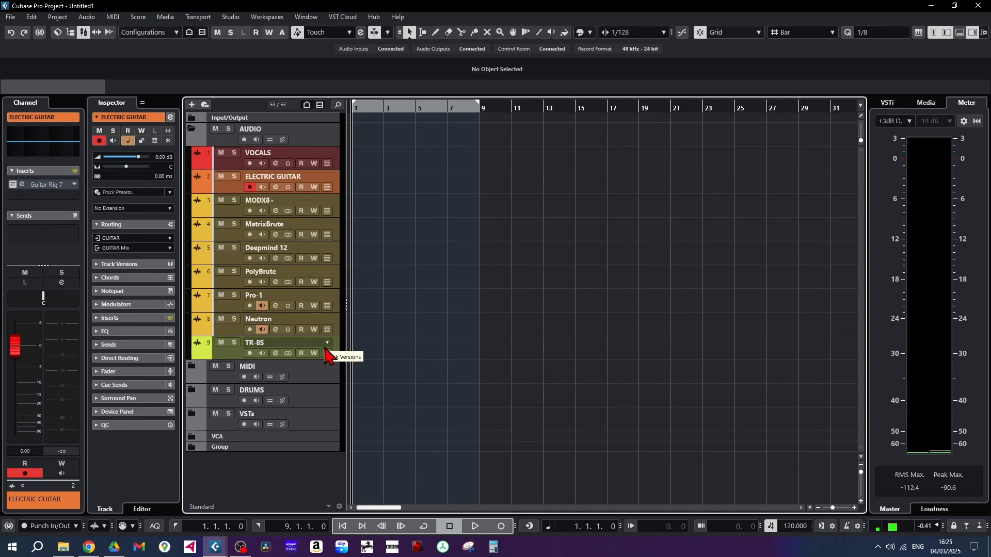
pyautogui.press('Down')
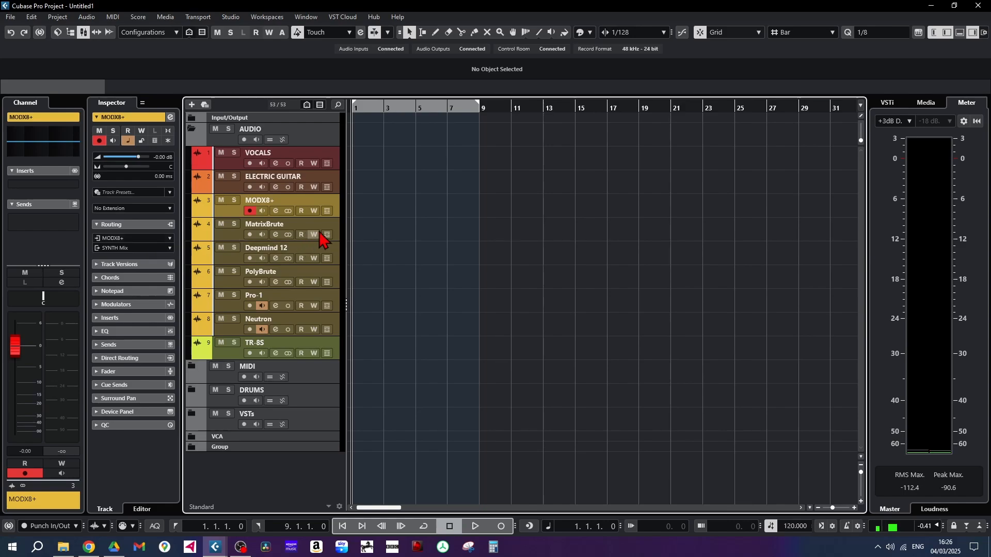
pyautogui.click(342, 239)
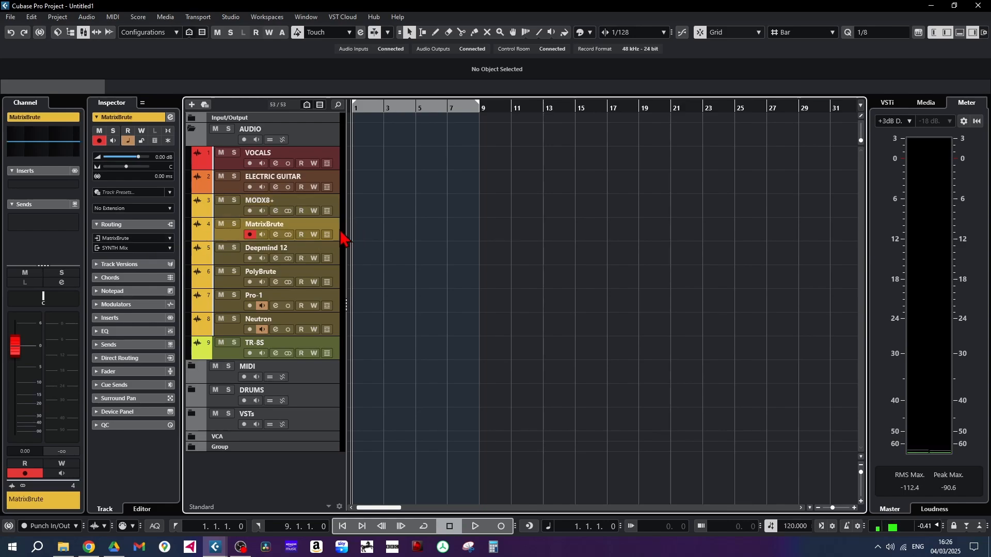
pyautogui.click(336, 260)
pyautogui.click(336, 286)
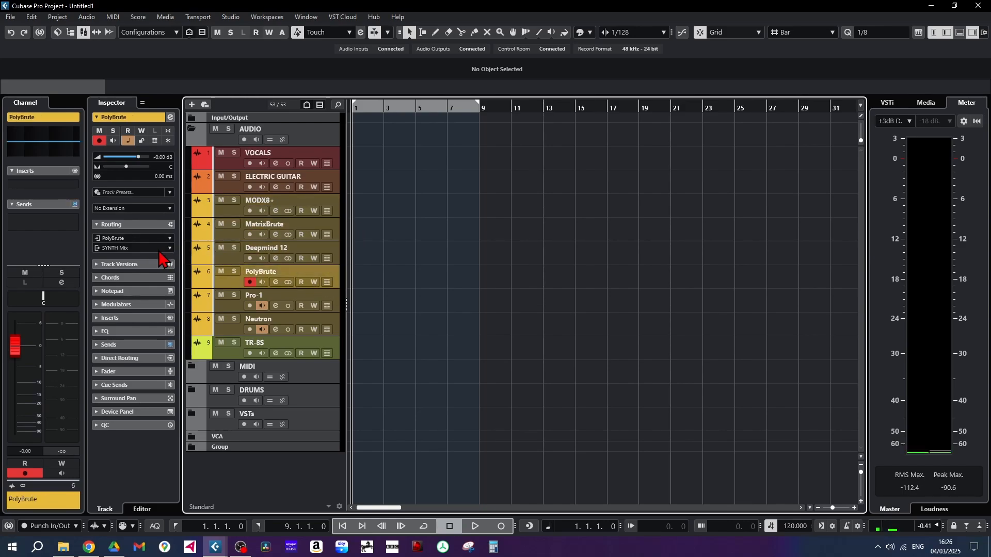
pyautogui.click(338, 356)
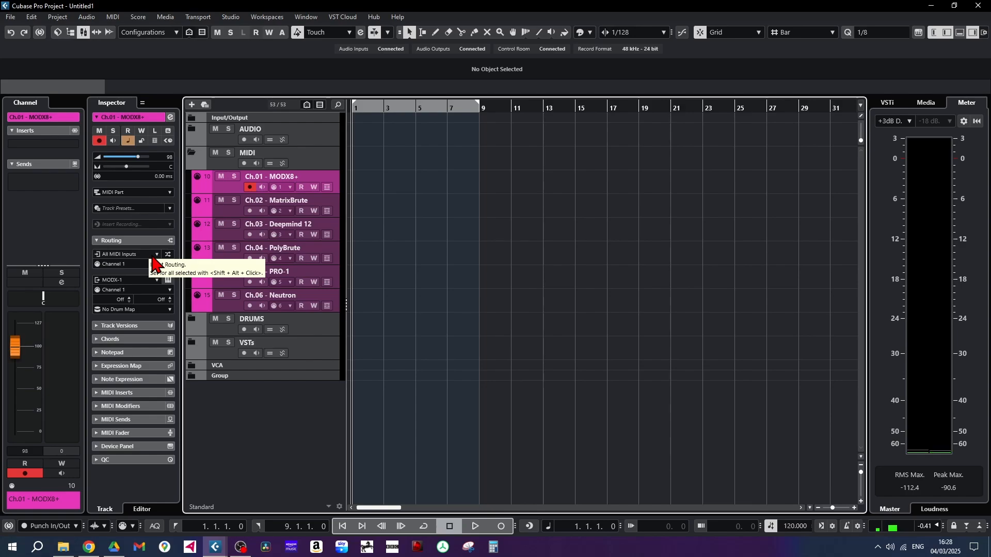
# Review the MIDI Port Setup in Studio Setup and inspect the Ch.07 - Spark 2 drum track
pyautogui.click(234, 21)
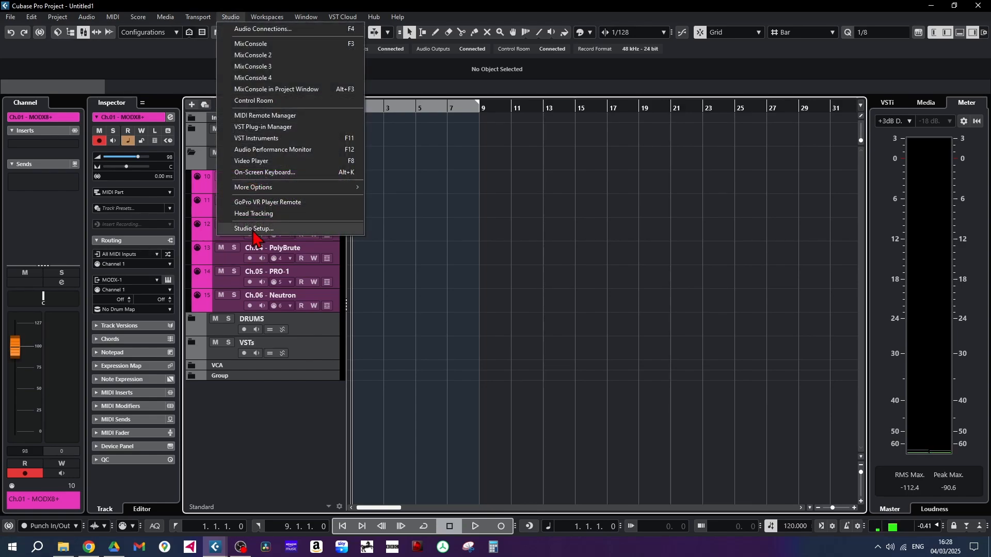
pyautogui.click(253, 230)
pyautogui.click(341, 159)
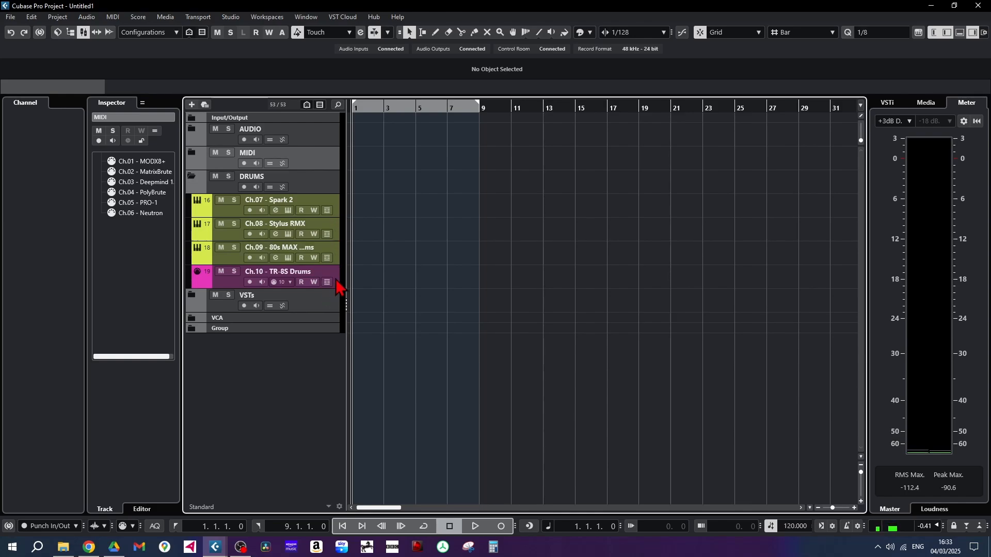
pyautogui.click(336, 213)
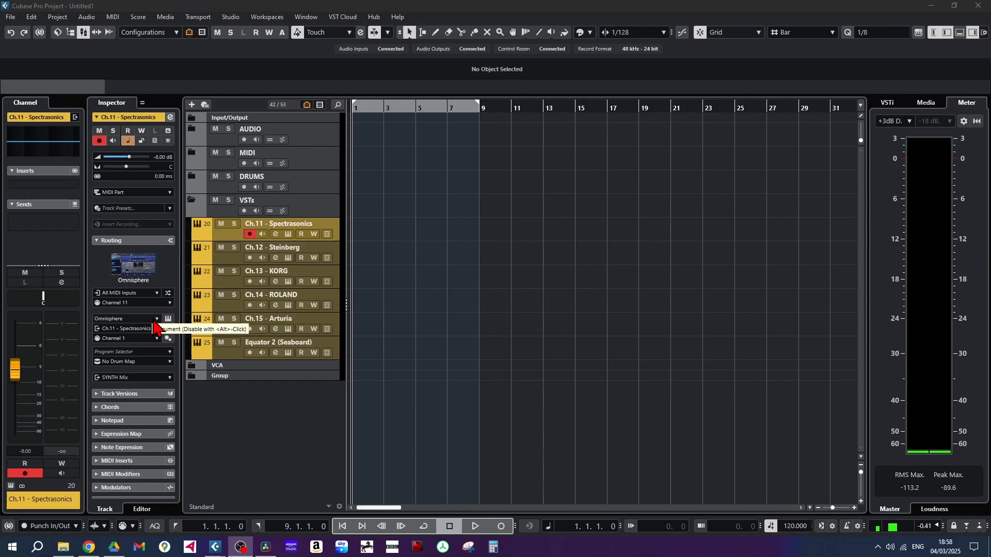
# Examine the VST instruments offered for the Ch.11 - Spectrasonics and Ch.12 - Steinberg tracks
pyautogui.click(153, 326)
pyautogui.click(106, 422)
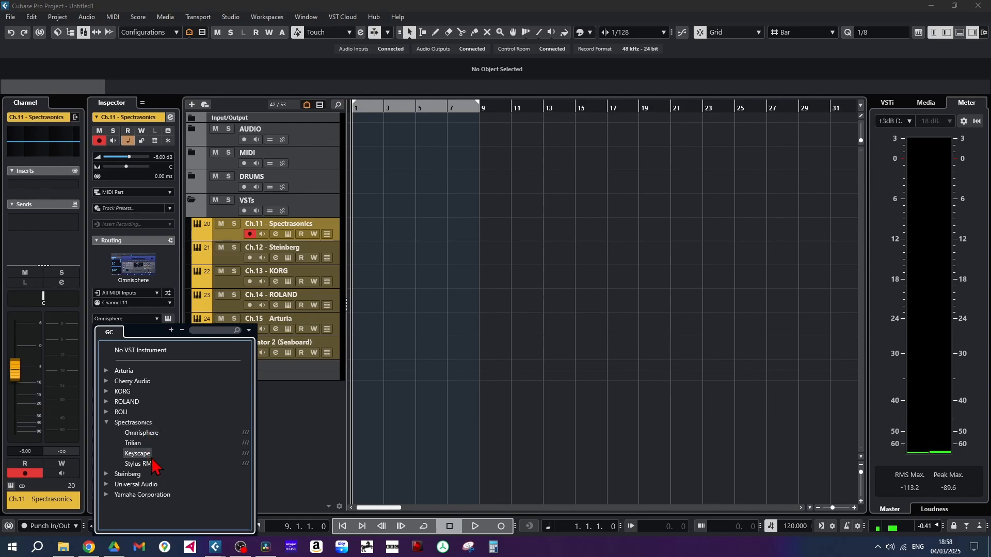
pyautogui.click(339, 259)
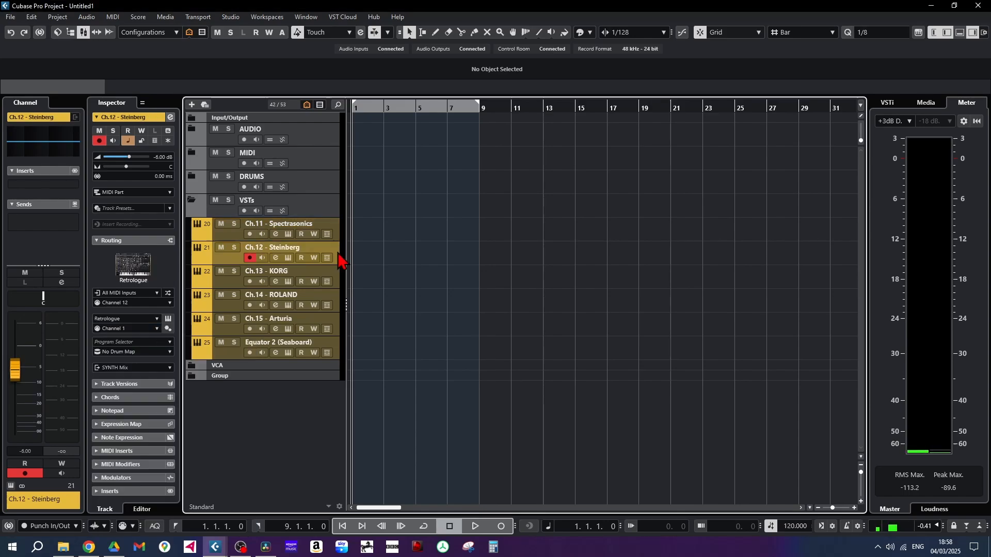
pyautogui.click(147, 319)
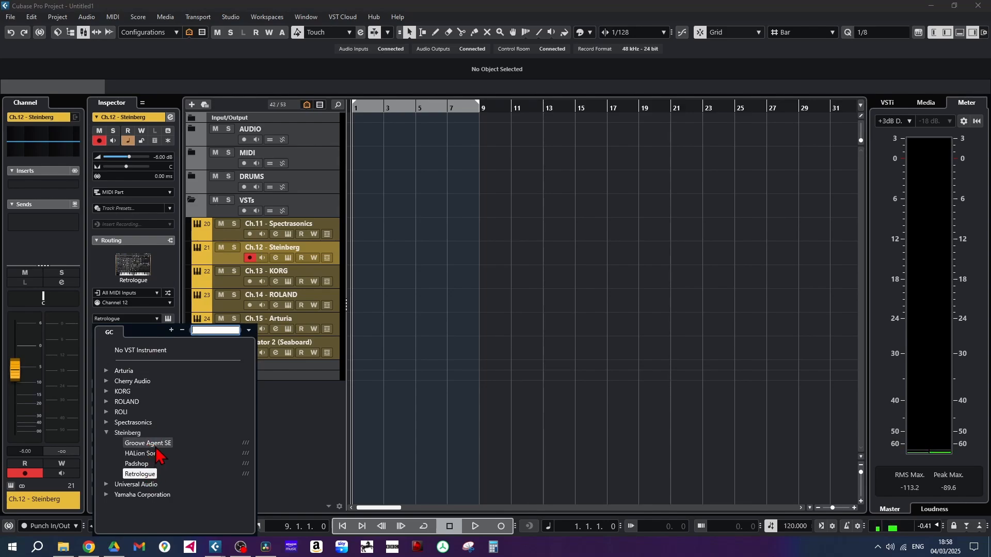
# Examine the instrument choices of the KORG, ROLAND and Arturia tracks and the routing of the Equator 2 (Seaboard) track
pyautogui.click(336, 274)
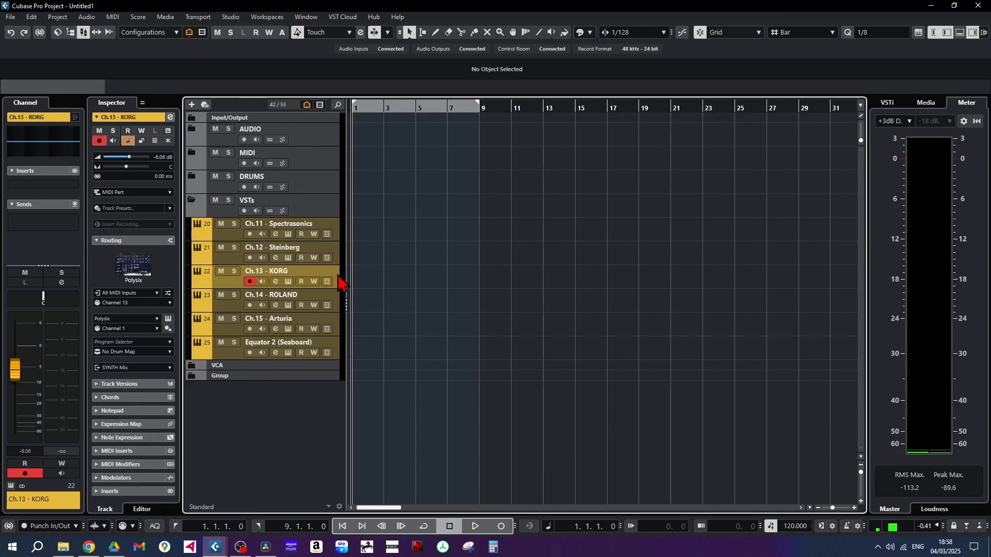
pyautogui.click(159, 322)
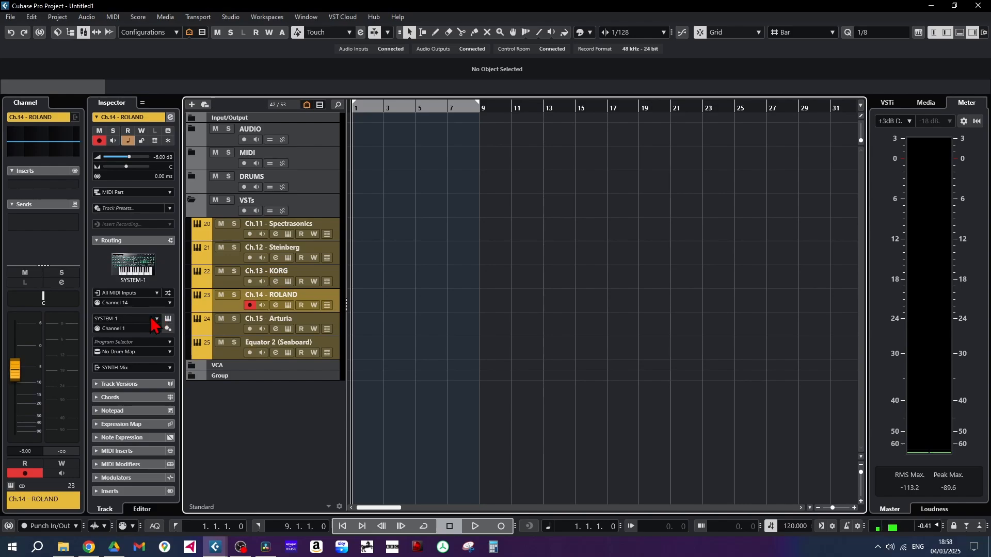
pyautogui.click(151, 318)
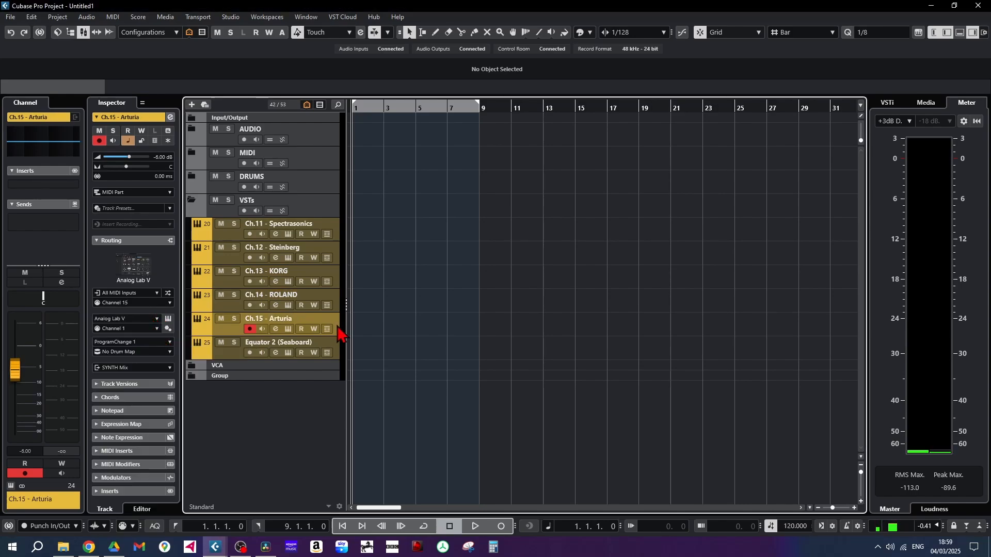
pyautogui.click(155, 318)
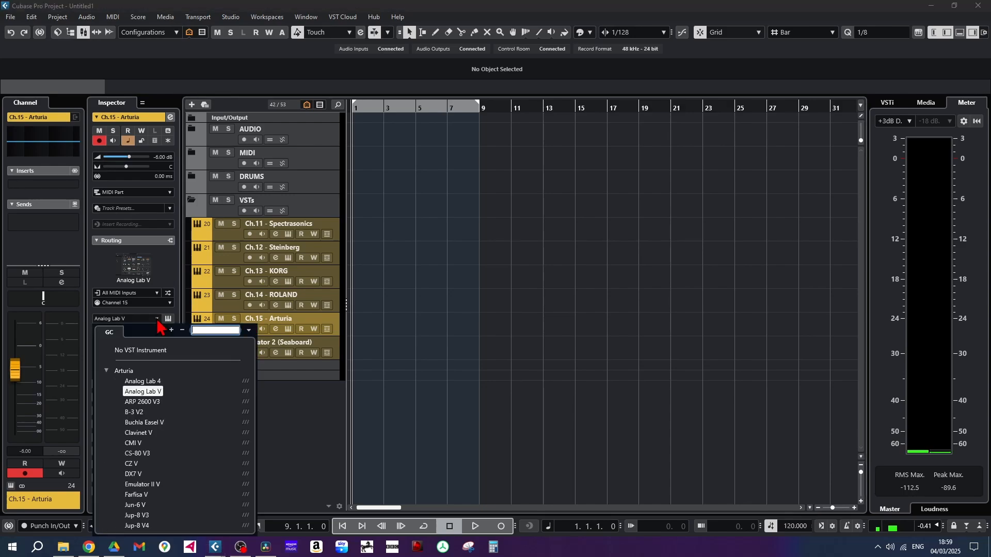
pyautogui.scroll(-5, 145, 406)
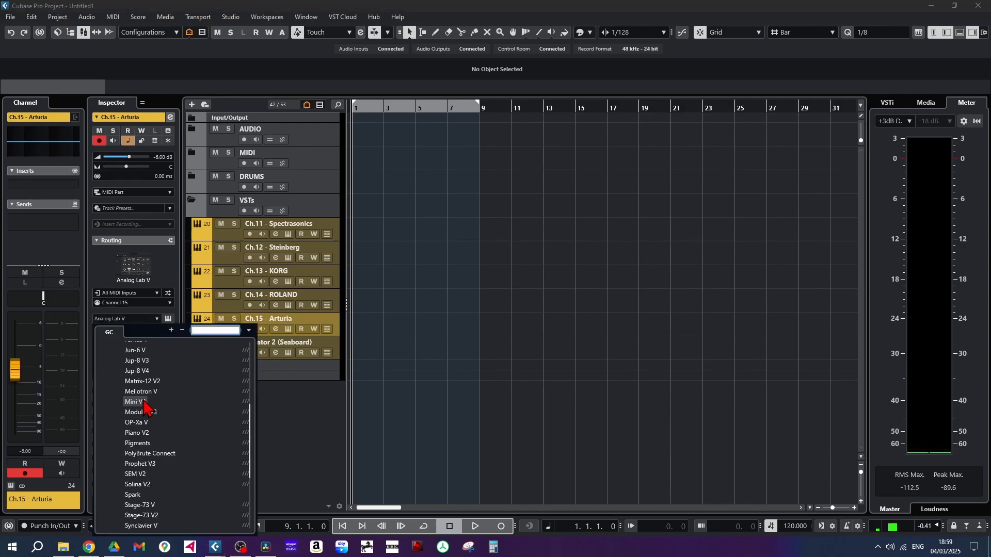
pyautogui.scroll(5, 145, 405)
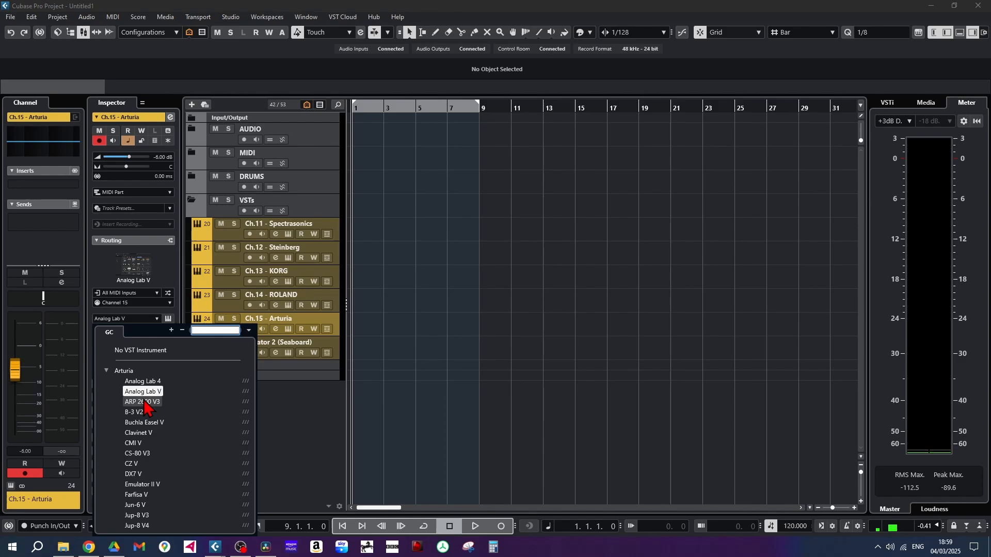
pyautogui.click(340, 355)
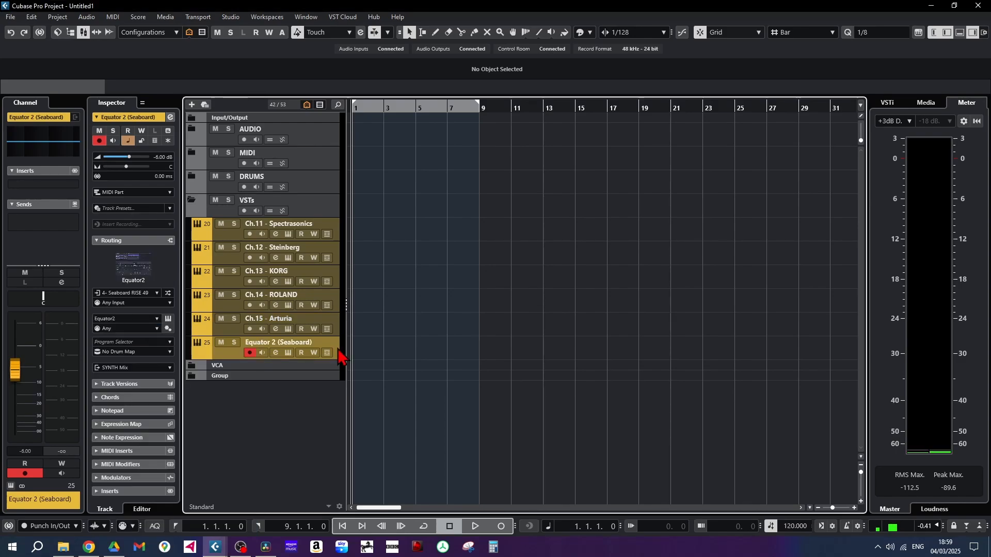
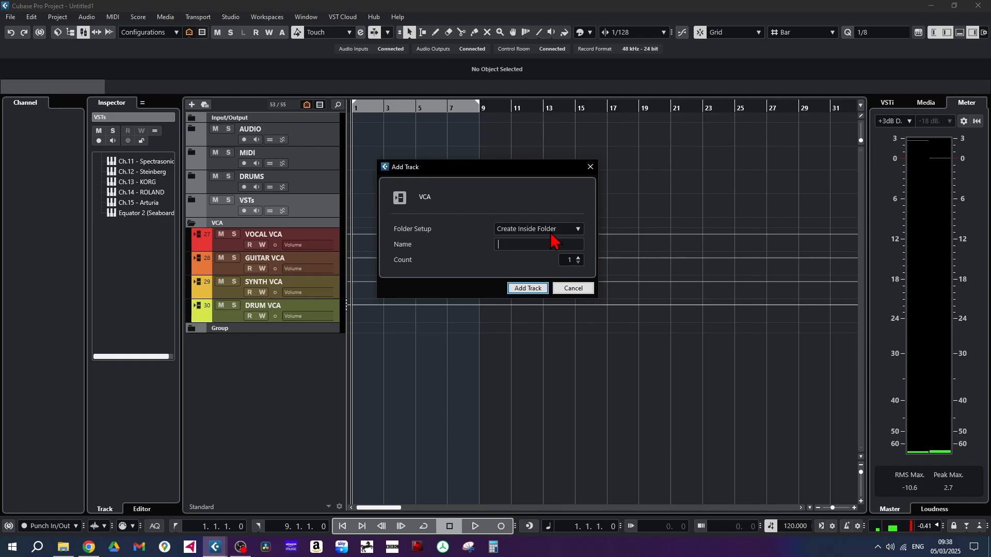
# Dismiss the new VCA track dialog and record-enable all tracks in the AUDIO folder
pyautogui.press('Escape')
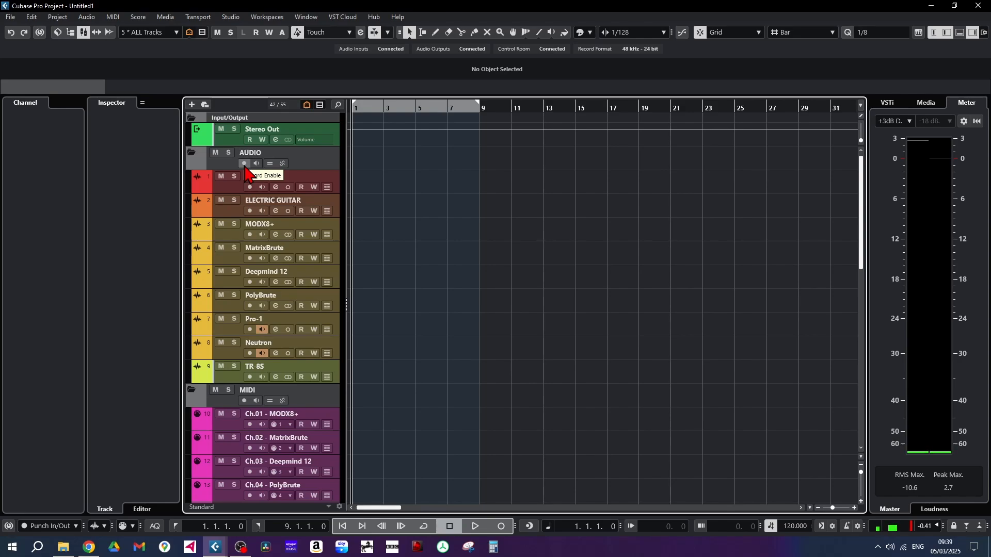
pyautogui.click(245, 163)
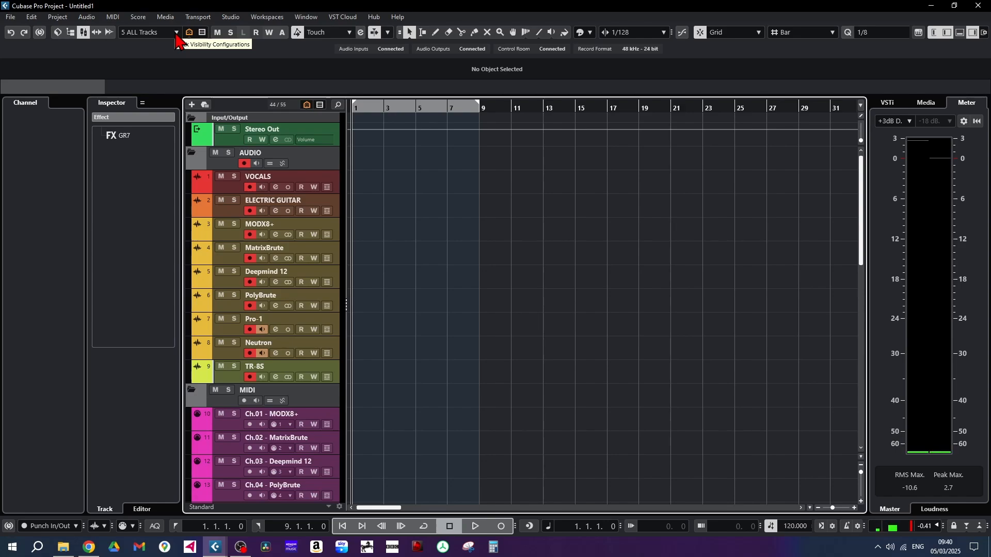
# Recall the track visibility configurations AUDIO, MIDI, DRUMS, VST and ALL Tracks one after another
pyautogui.click(176, 33)
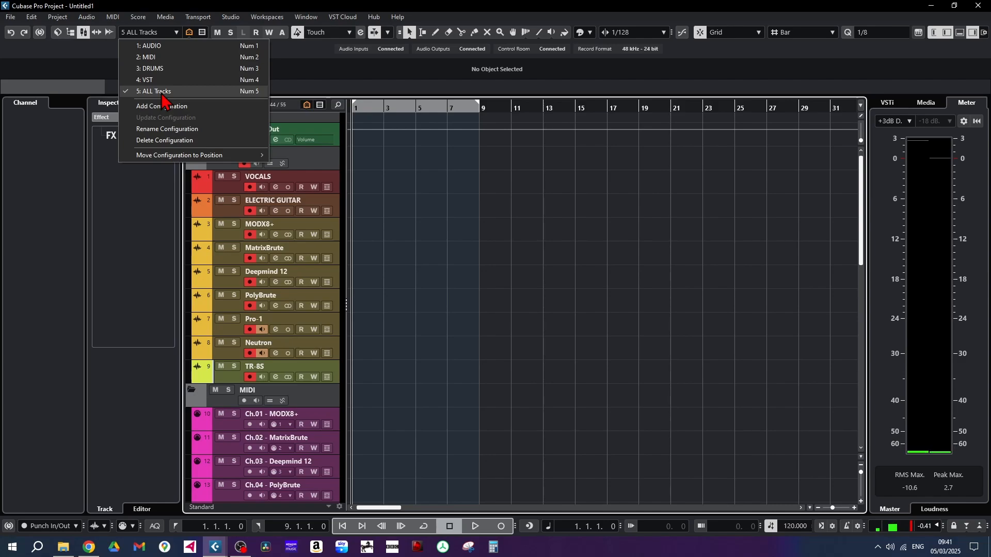
pyautogui.click(348, 84)
pyautogui.press('KP_1')
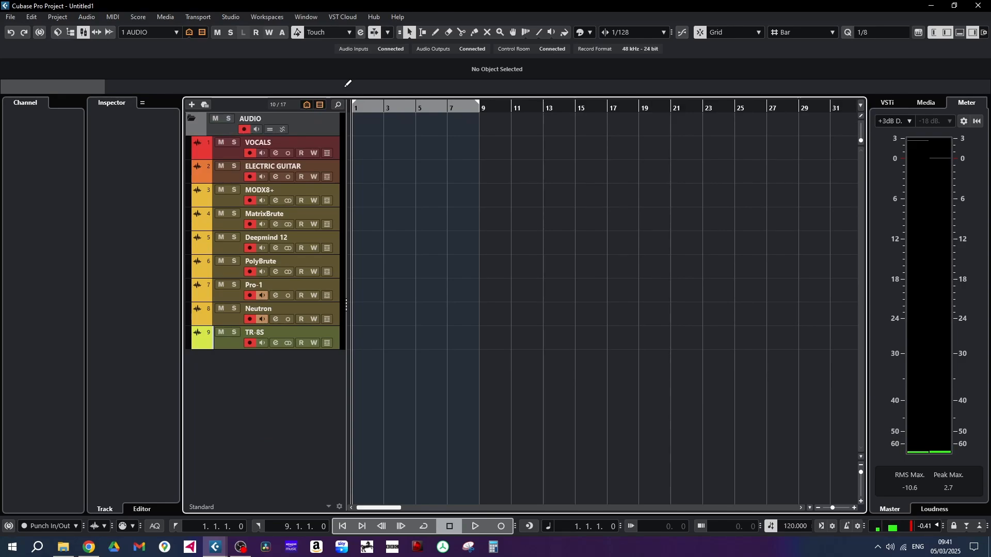
pyautogui.press('KP_2')
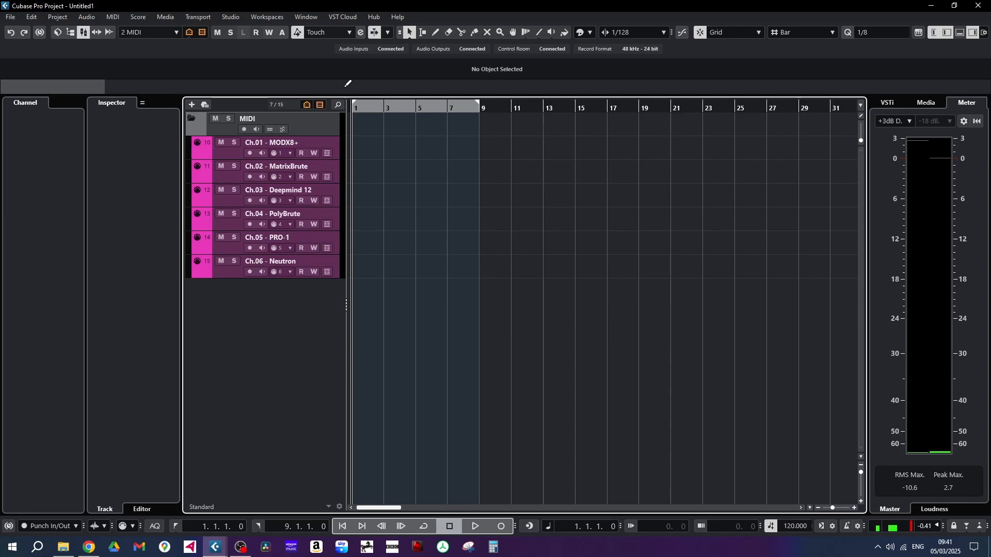
pyautogui.press('KP_3')
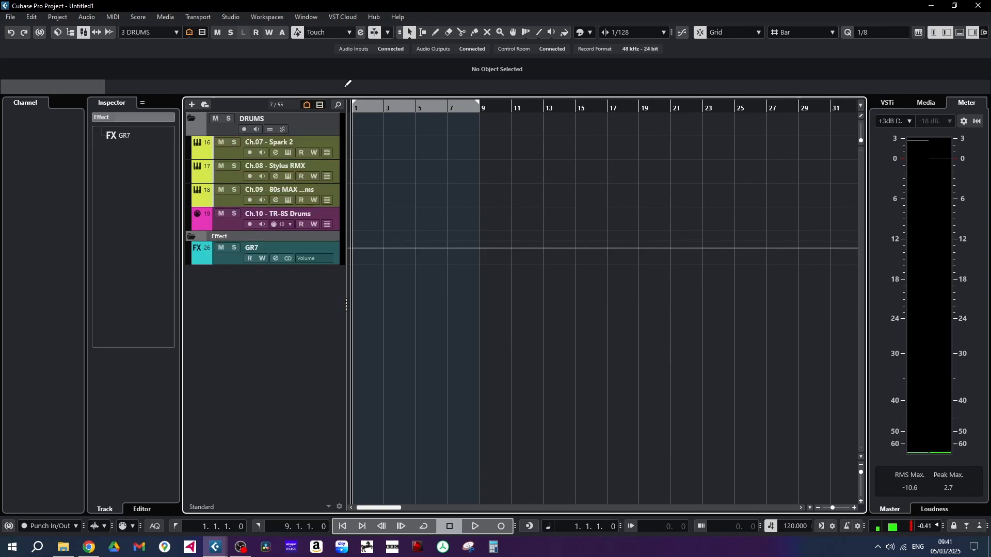
pyautogui.press('KP_4')
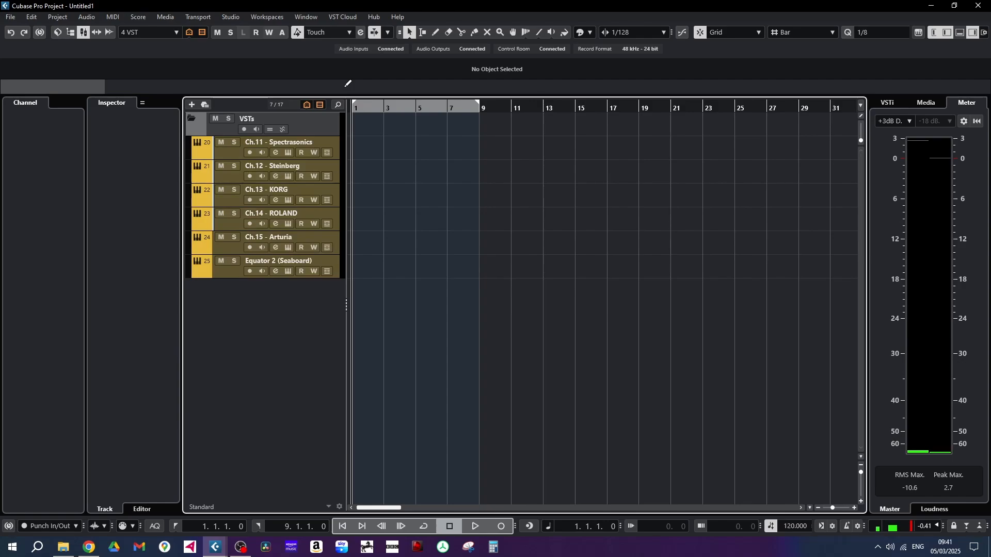
pyautogui.press('KP_5')
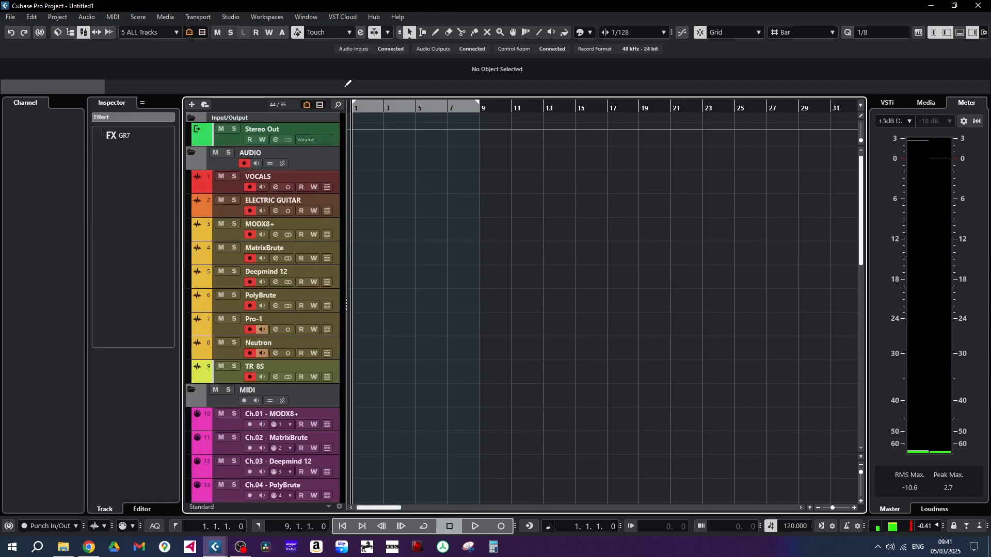
# Examine the option for adding a visibility configuration and review the customized key commands assigned to the visibility configurations
pyautogui.click(177, 34)
pyautogui.click(173, 106)
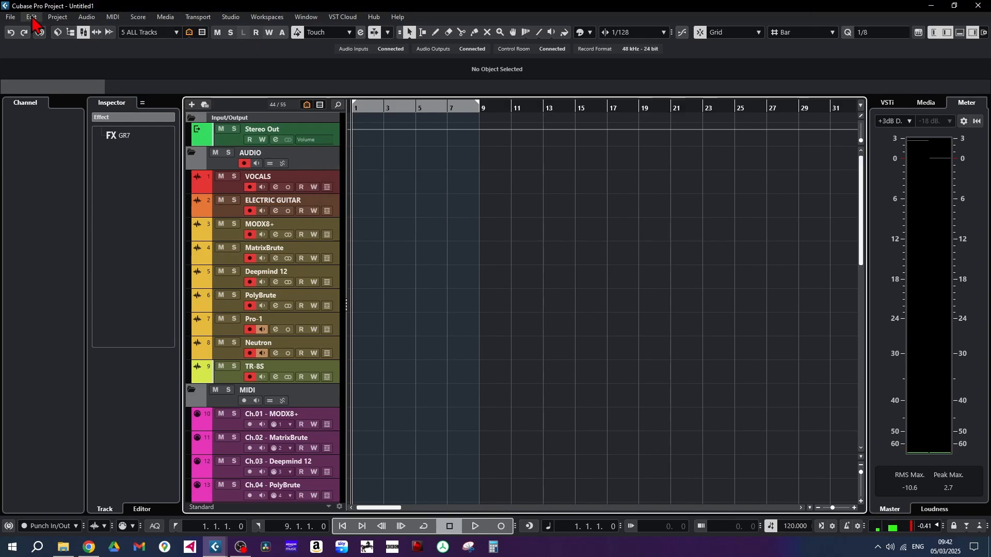
pyautogui.click(32, 21)
pyautogui.click(69, 427)
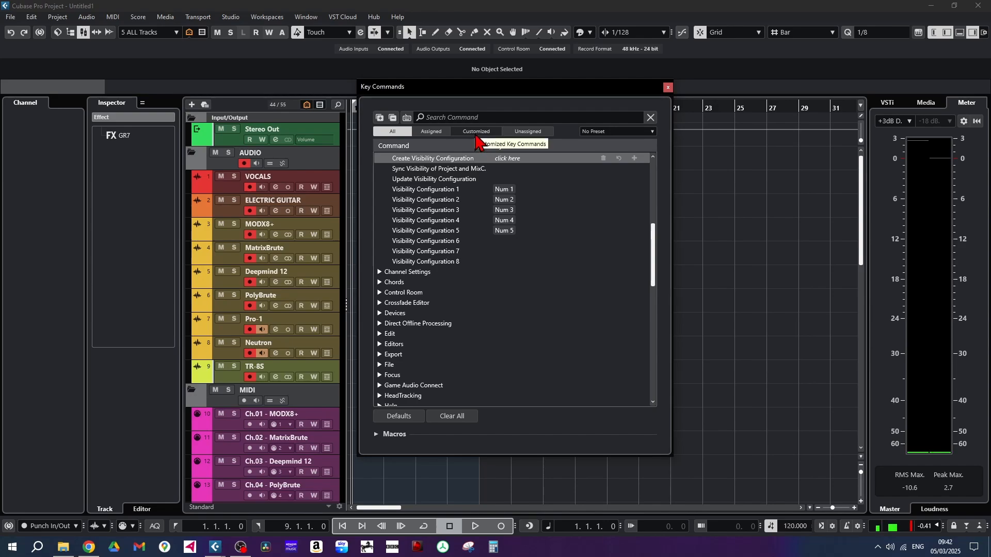
pyautogui.click(476, 135)
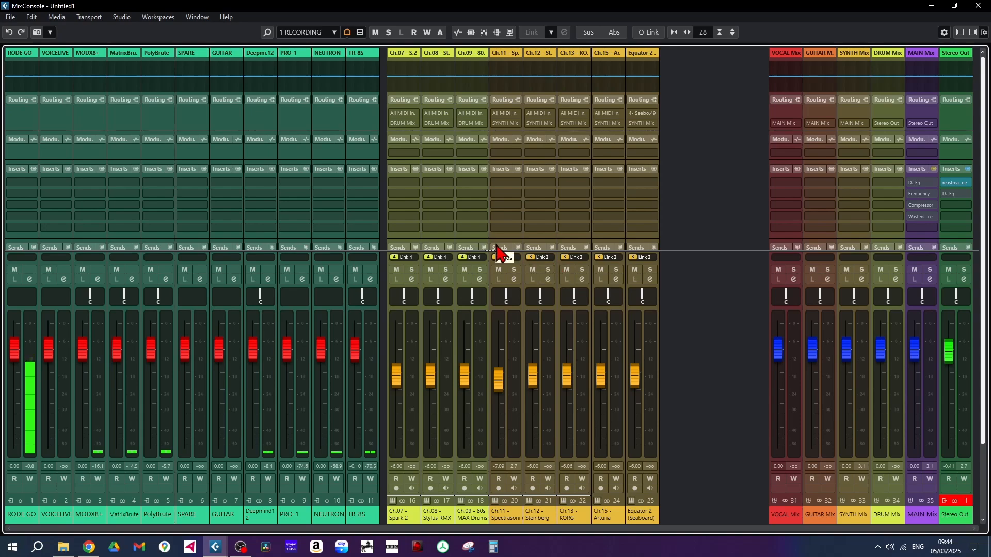
# Switch the MixConsole visibility configuration to MIXING and back to RECORDING to compare the channel layouts
pyautogui.click(335, 32)
pyautogui.click(312, 53)
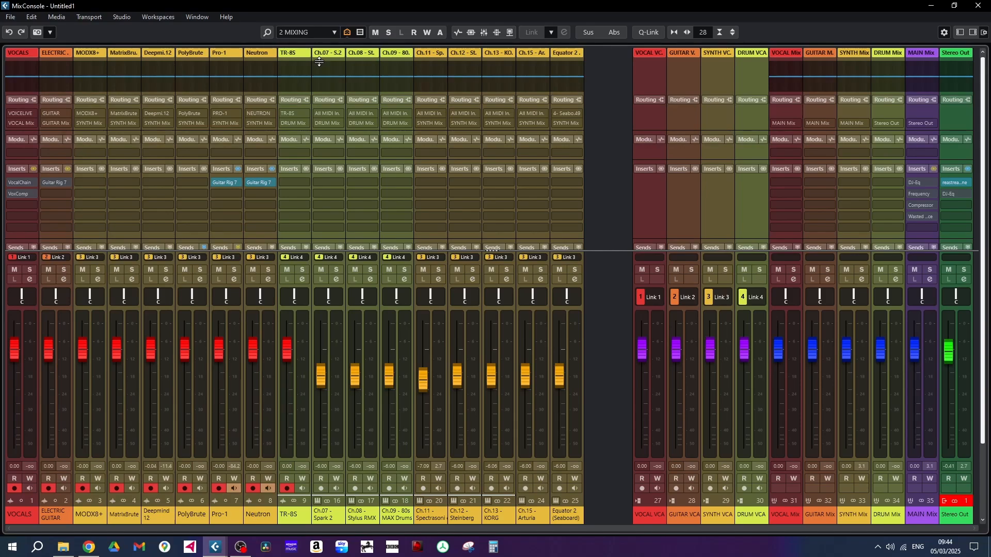
pyautogui.click(334, 32)
pyautogui.click(310, 42)
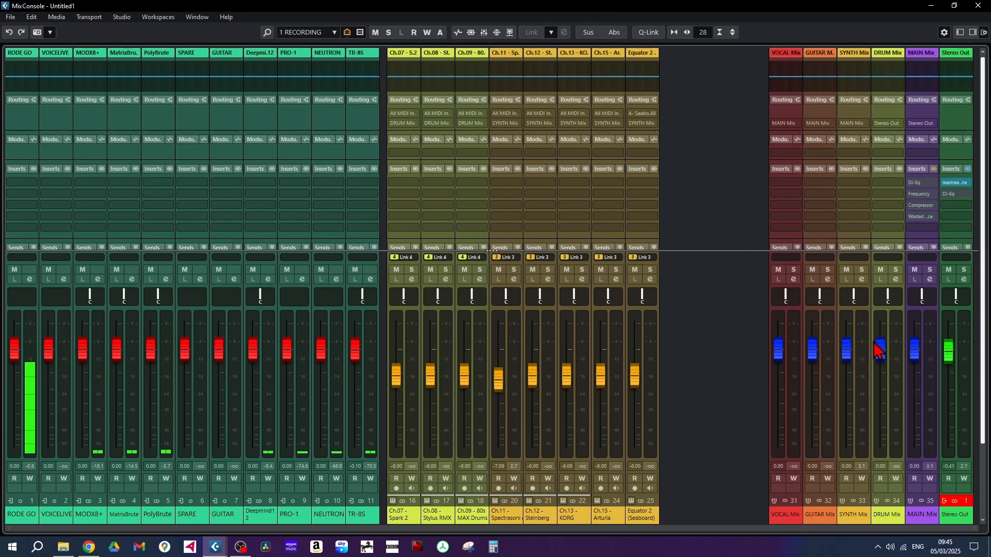
# Inspect the MixConsole's channel visibility list and zone assignments, and recall the MIXING configuration
pyautogui.click(960, 33)
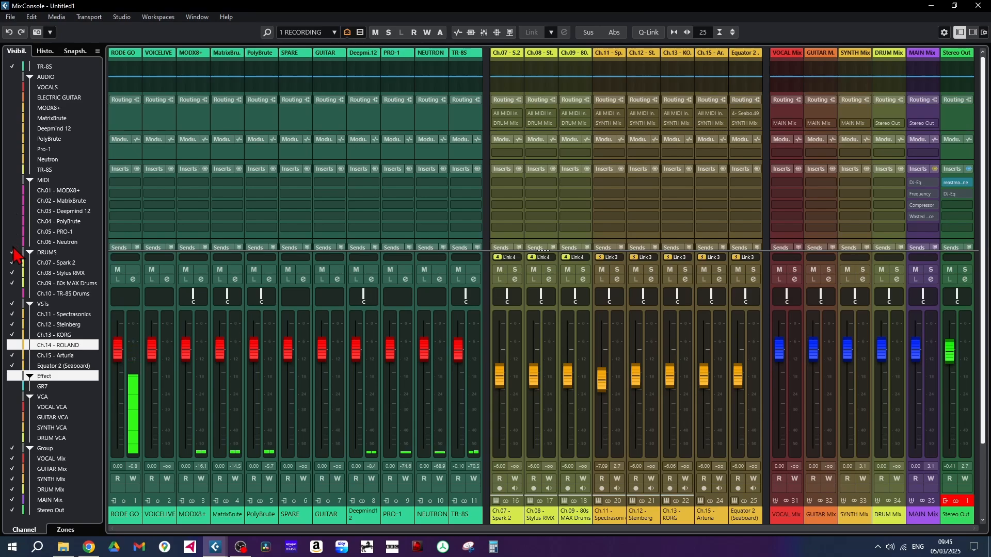
pyautogui.click(67, 531)
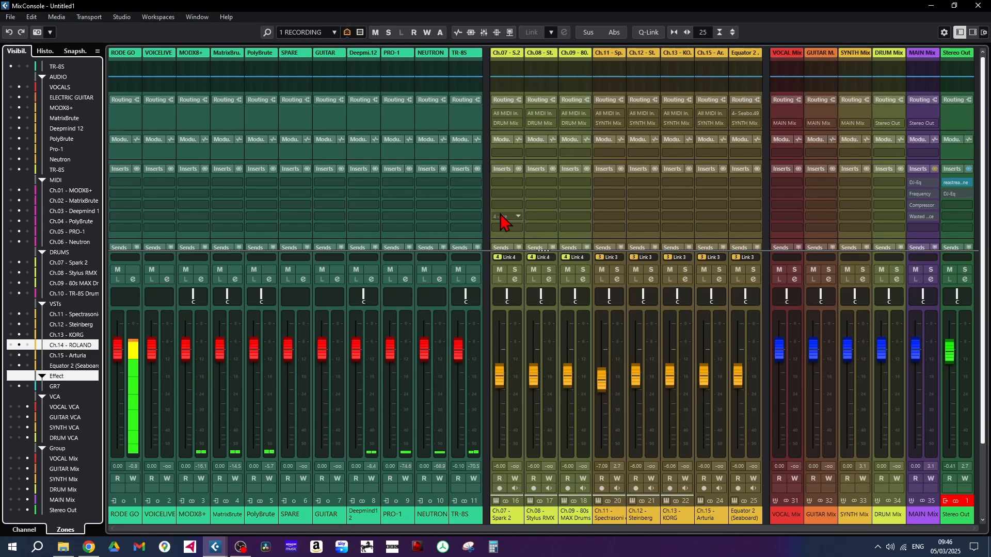
pyautogui.click(334, 33)
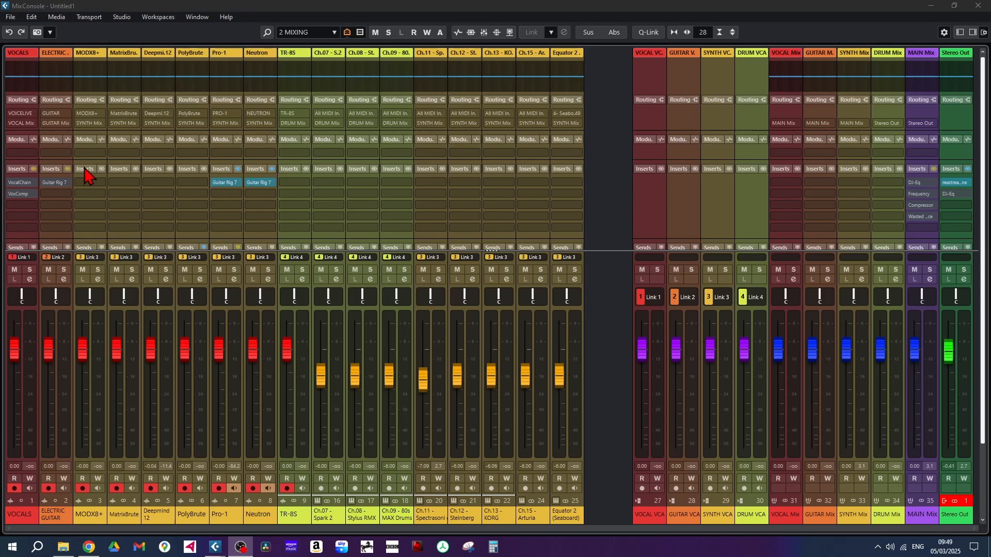
# Open the program's Preferences from the MixConsole
pyautogui.moveTo(33, 183)
pyautogui.click(32, 17)
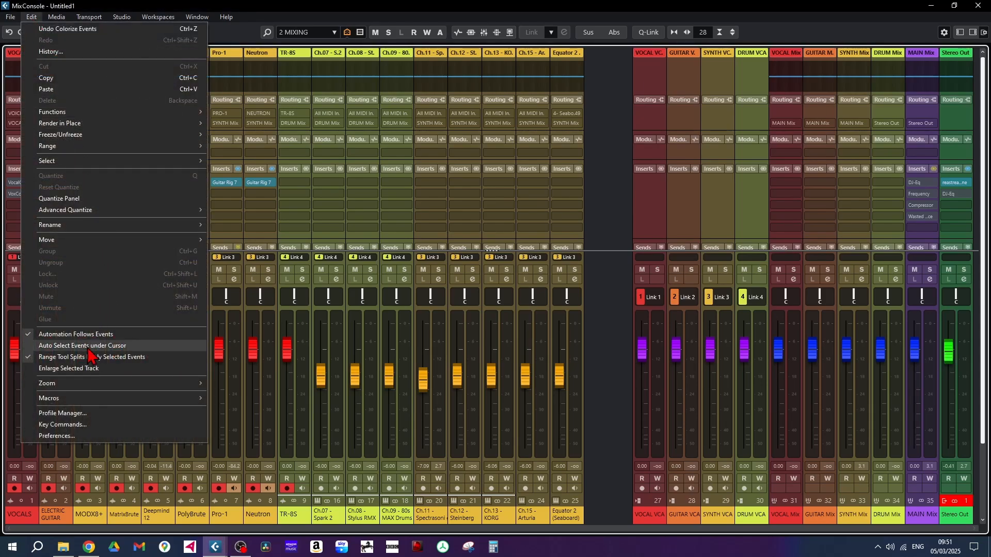
pyautogui.click(61, 437)
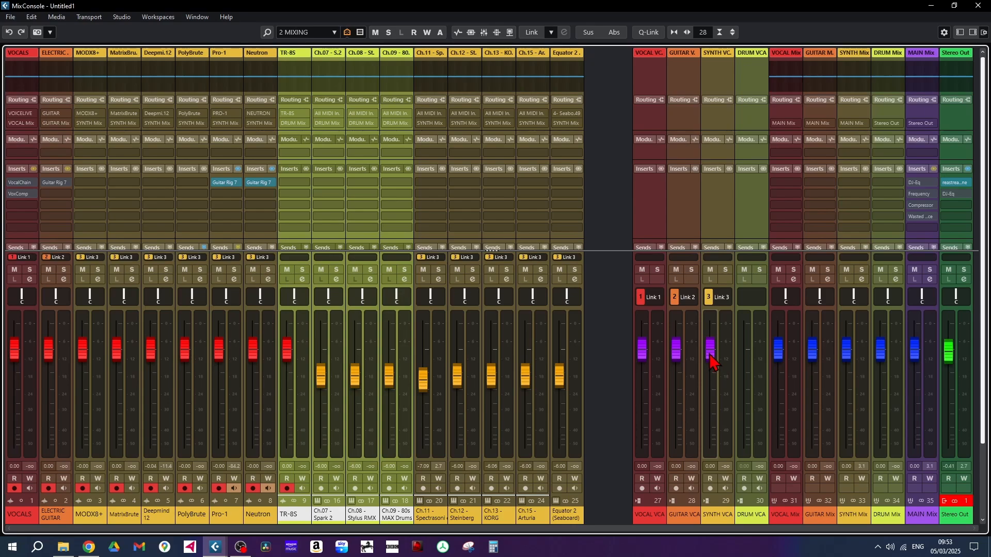
# Move the SYNTH VCA fader to 0.44 dB and down to -2.03 dB to shift the linked synth channels together
pyautogui.moveTo(710, 356)
pyautogui.mouseDown()
pyautogui.moveTo(721, 430)
pyautogui.moveTo(710, 351)
pyautogui.mouseUp()
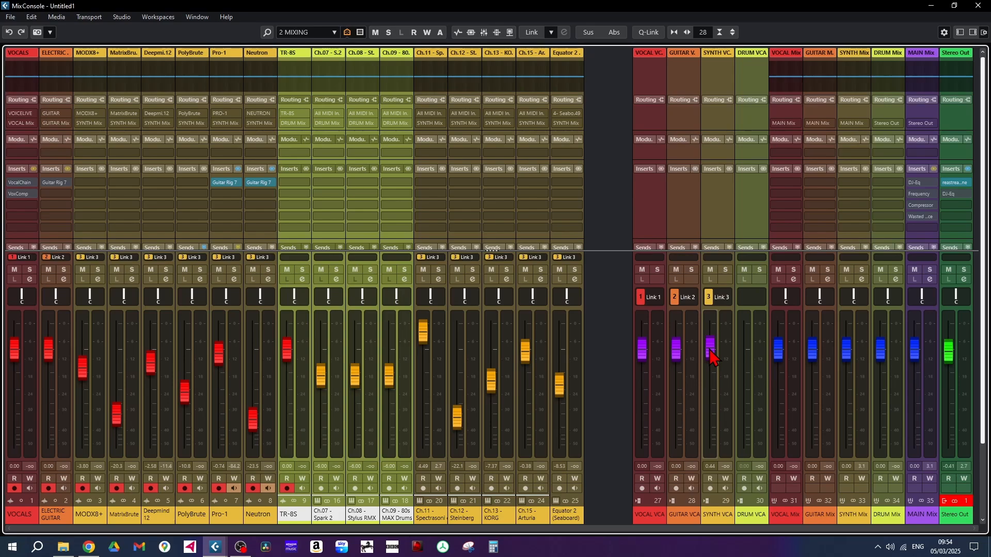
pyautogui.moveTo(712, 356)
pyautogui.mouseDown()
pyautogui.moveTo(711, 444)
pyautogui.moveTo(712, 347)
pyautogui.moveTo(711, 367)
pyautogui.moveTo(708, 356)
pyautogui.mouseUp()
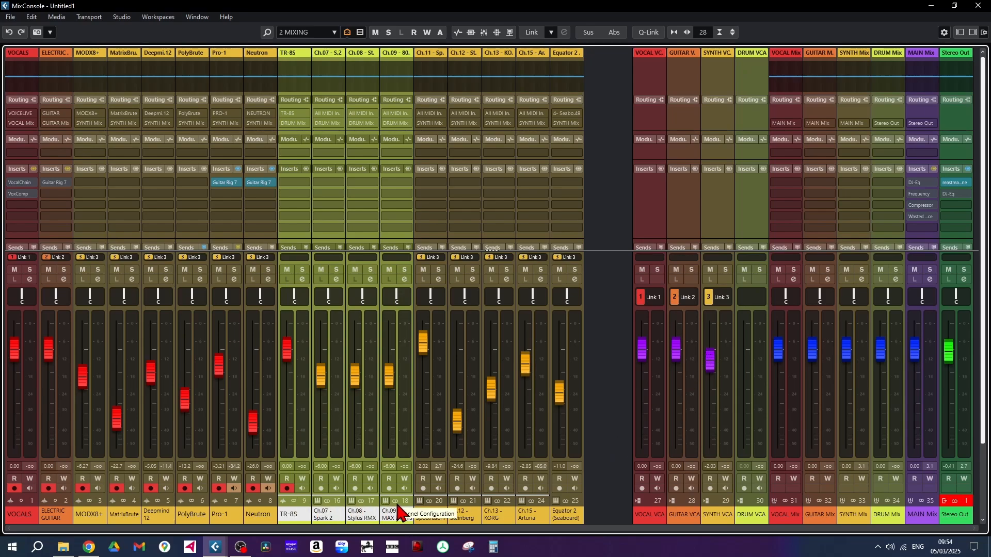
# Link the selected drum channels as Link 4 under the DRUM VCA, without Sends and Routing, and move its fader to 0.27 dB
pyautogui.rightClick(384, 435)
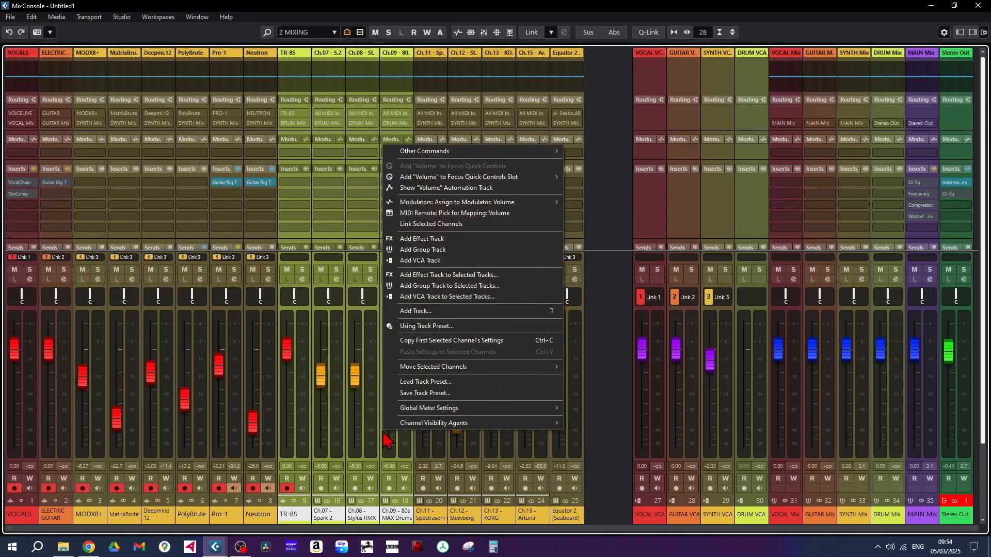
pyautogui.click(455, 226)
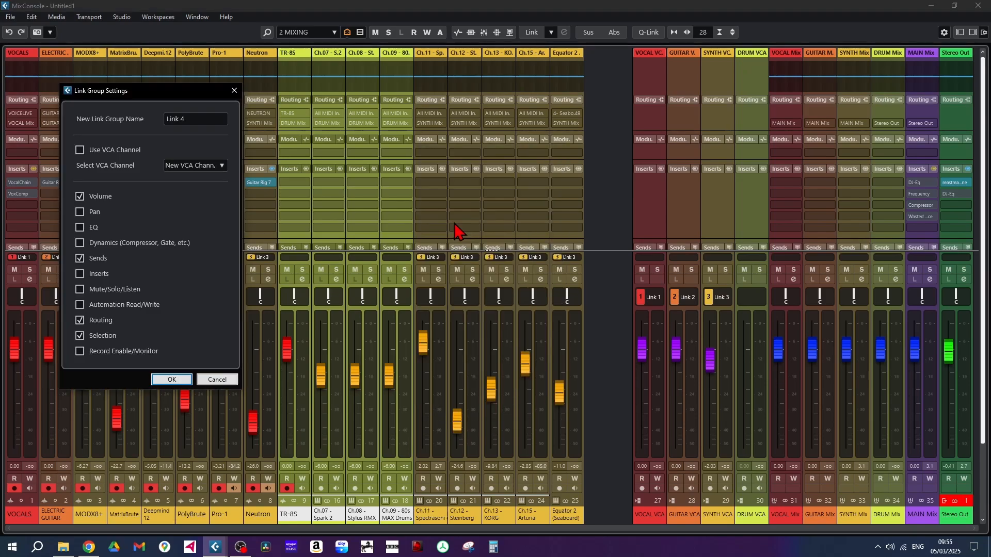
pyautogui.click(80, 150)
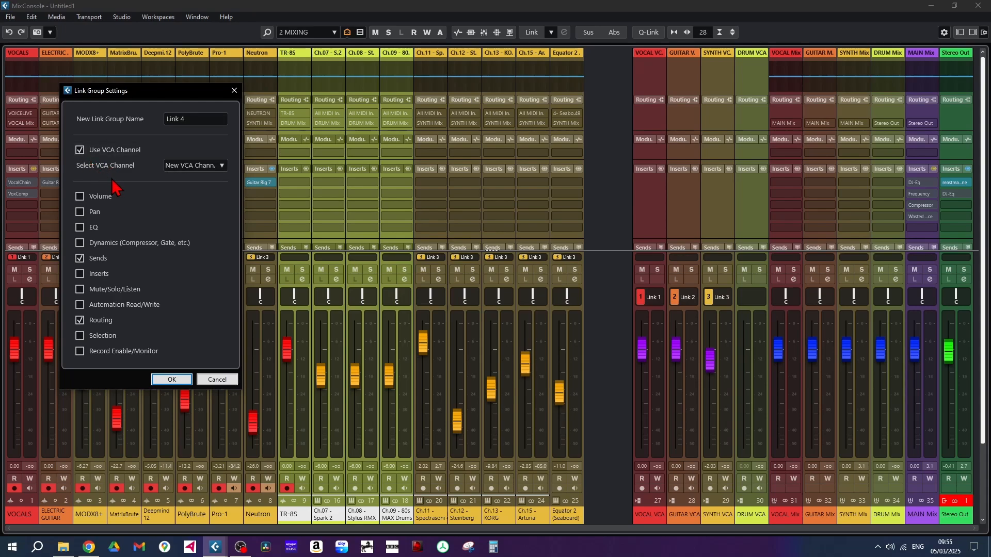
pyautogui.click(224, 171)
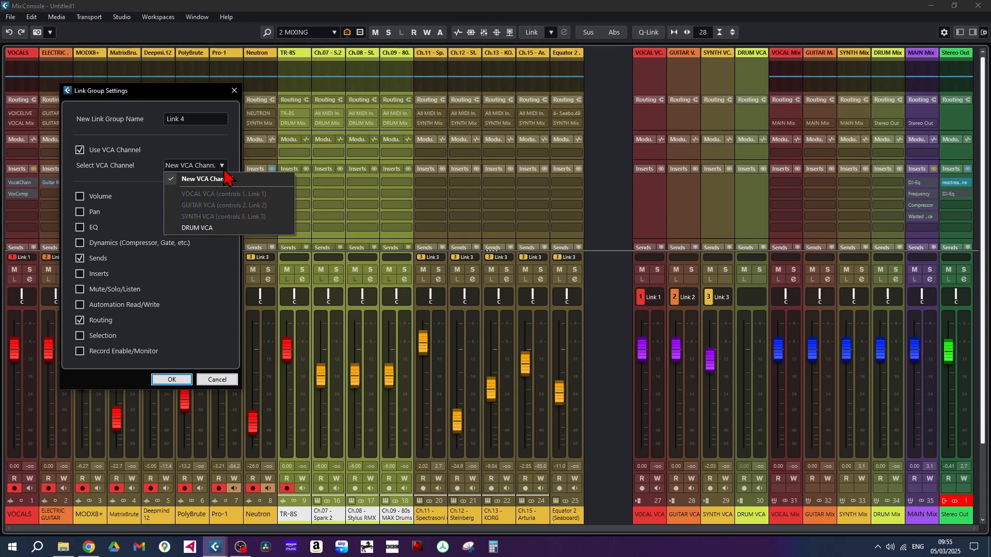
pyautogui.click(209, 228)
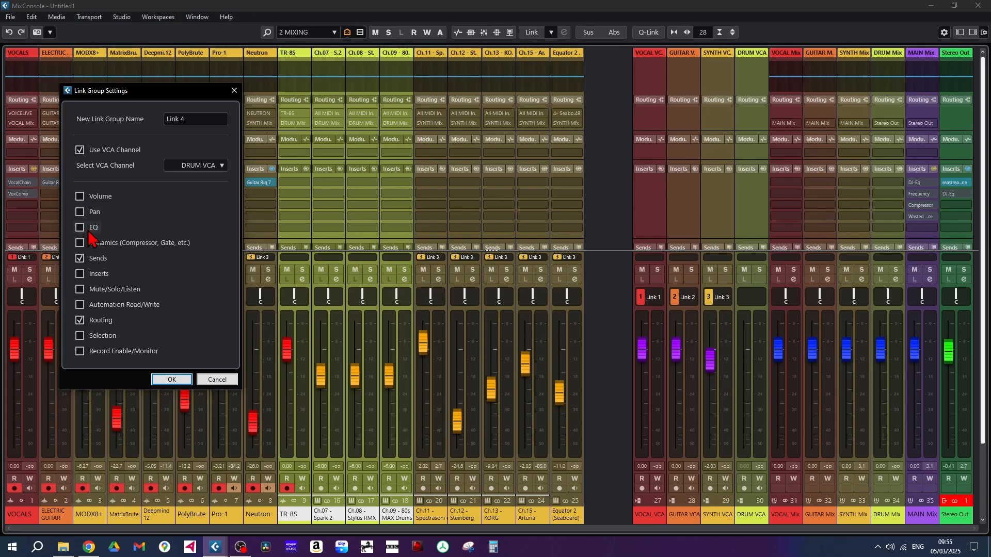
pyautogui.click(80, 258)
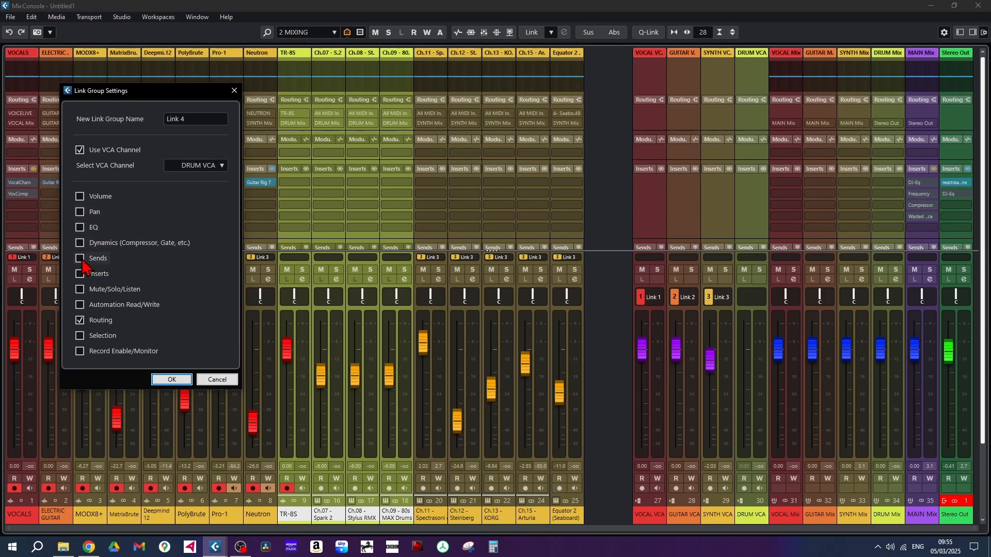
pyautogui.click(80, 321)
pyautogui.click(173, 380)
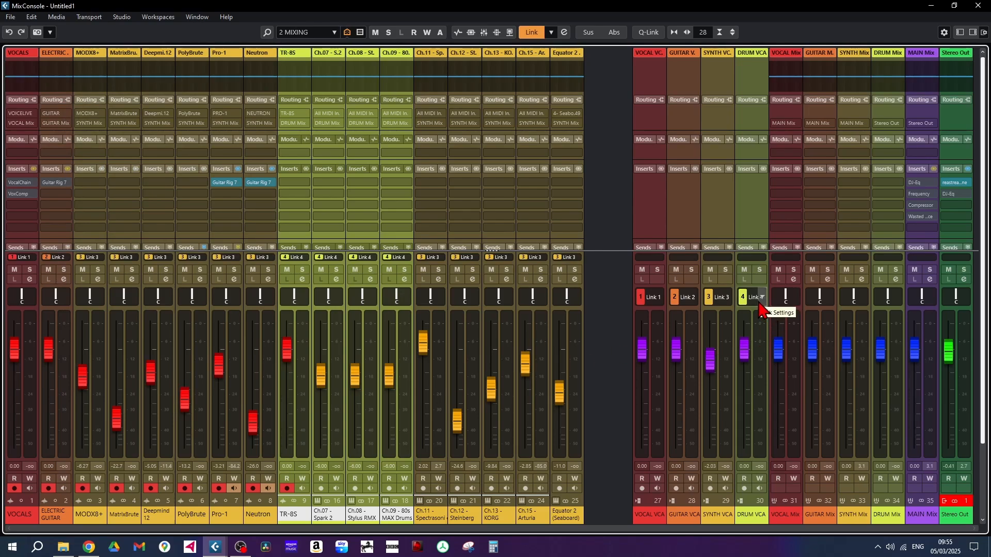
pyautogui.moveTo(744, 353)
pyautogui.mouseDown()
pyautogui.moveTo(741, 406)
pyautogui.moveTo(744, 357)
pyautogui.mouseUp()
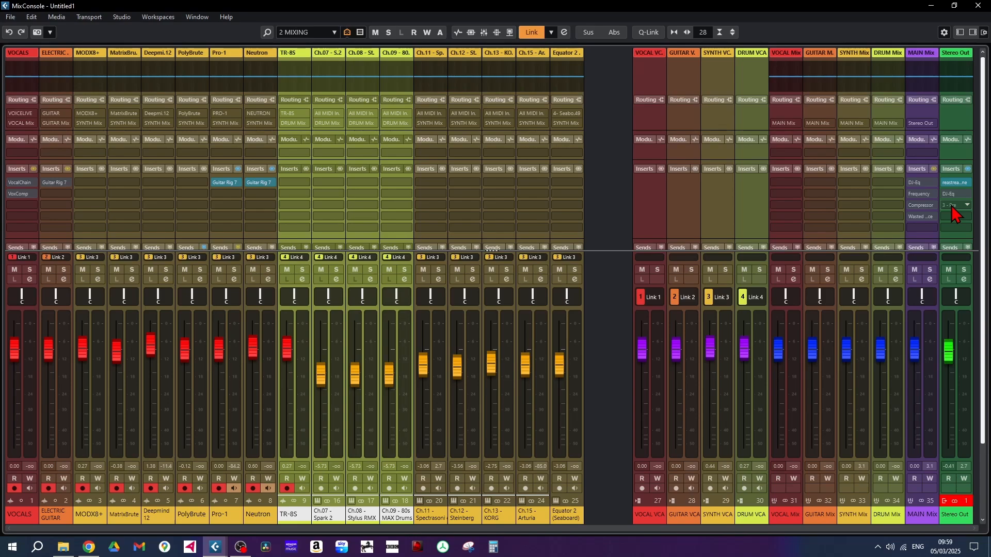
# Route the output of the DRUM Mix group channel to Stereo Out
pyautogui.click(899, 124)
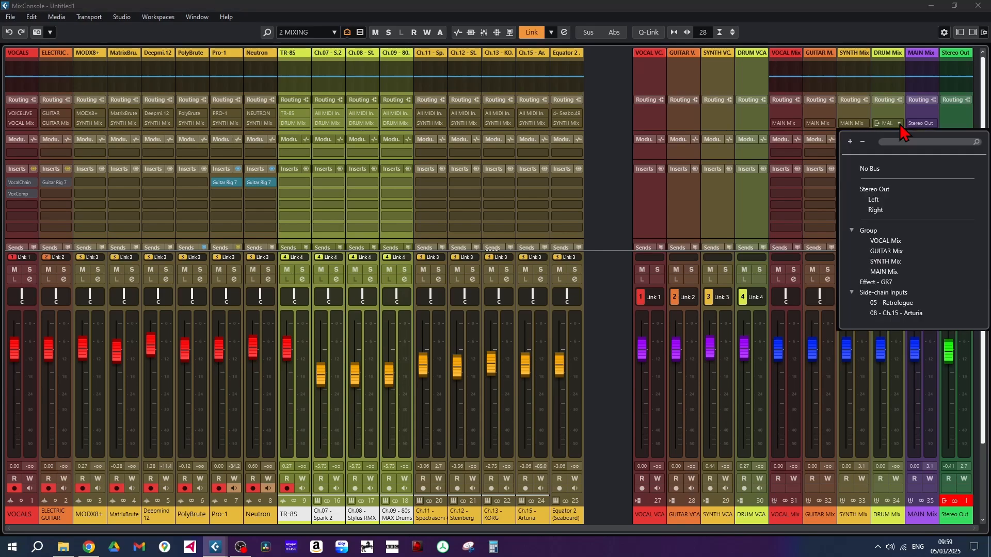
pyautogui.click(875, 190)
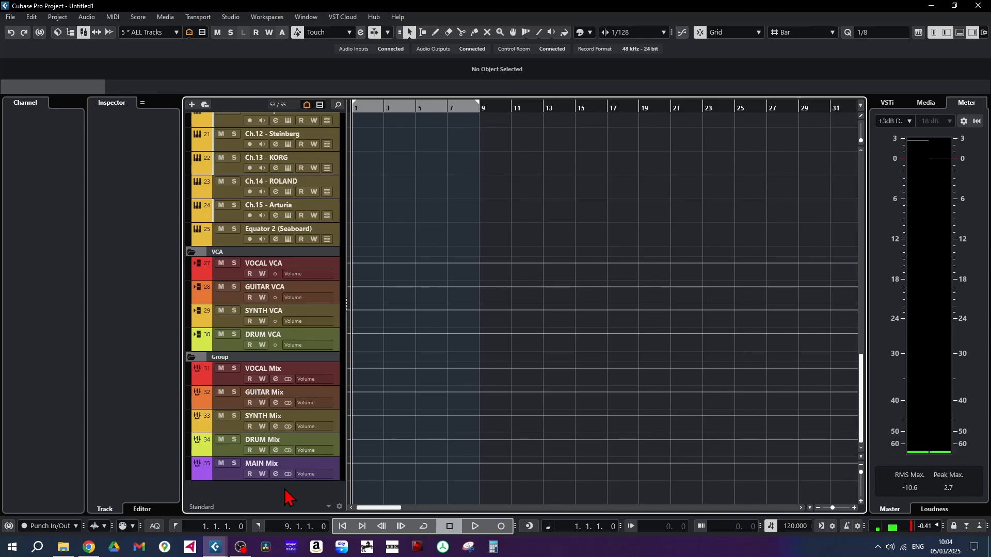
# Add a stereo effect track named GR7 that uses Guitar Rig 7 and outputs to SYNTH Mix
pyautogui.rightClick(285, 490)
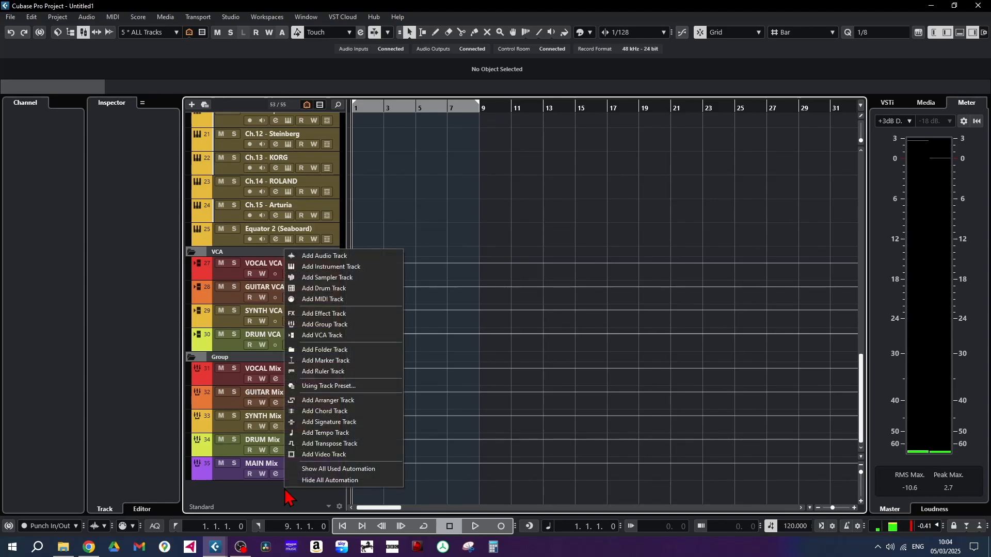
pyautogui.click(341, 316)
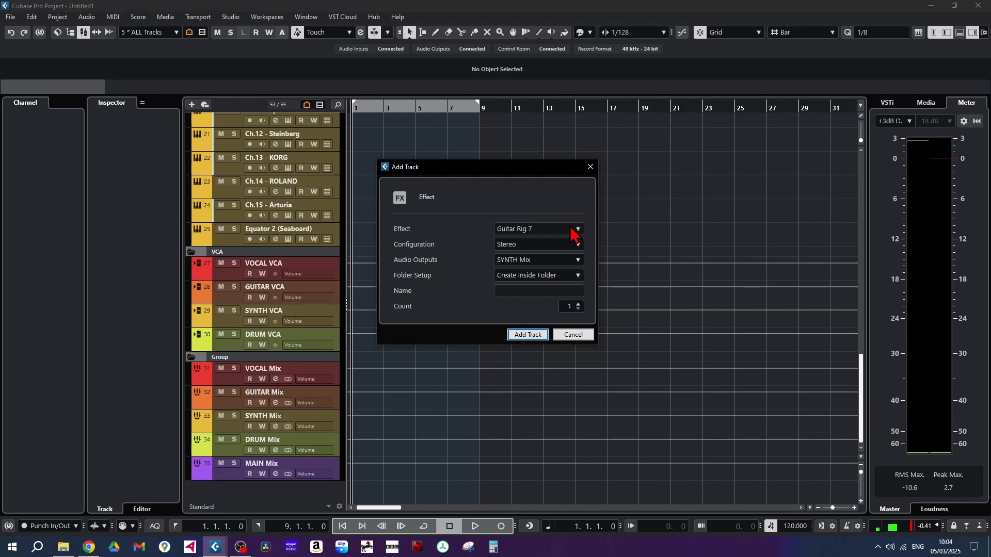
pyautogui.click(542, 293)
pyautogui.write('GR7')
pyautogui.click(528, 334)
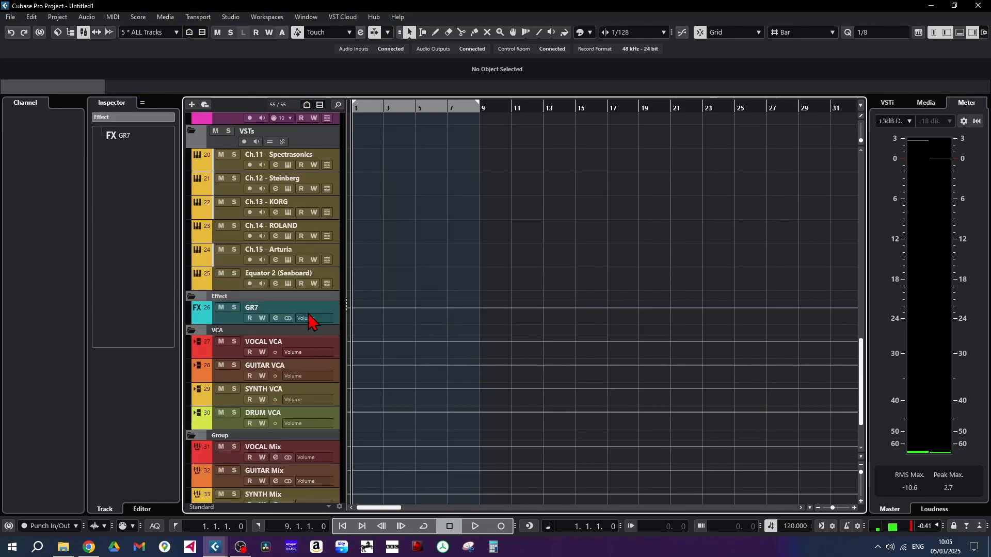
# Set up an active send from the Ch.11 - Spectrasonics channel to the GR7 effect channel in the MixConsole
pyautogui.press('F3')
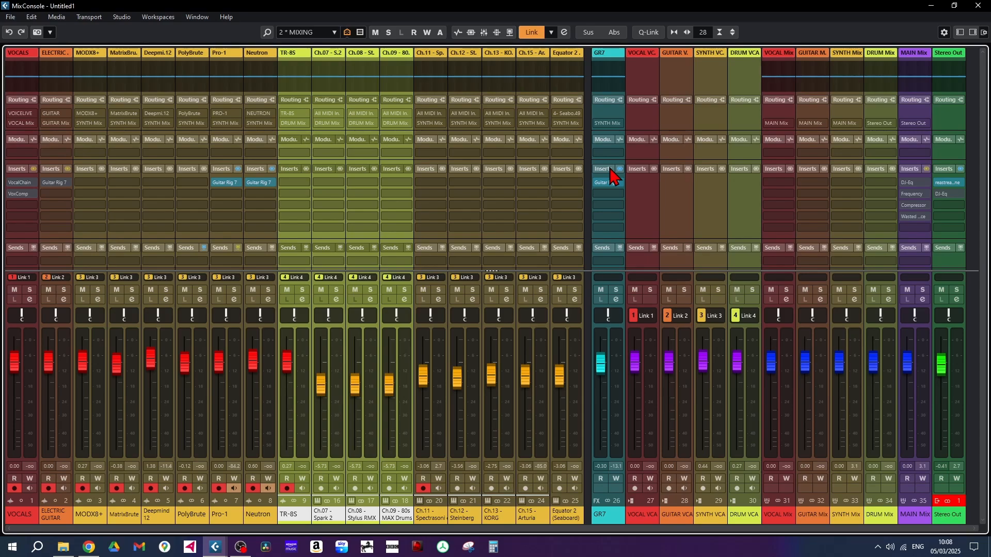
pyautogui.click(442, 262)
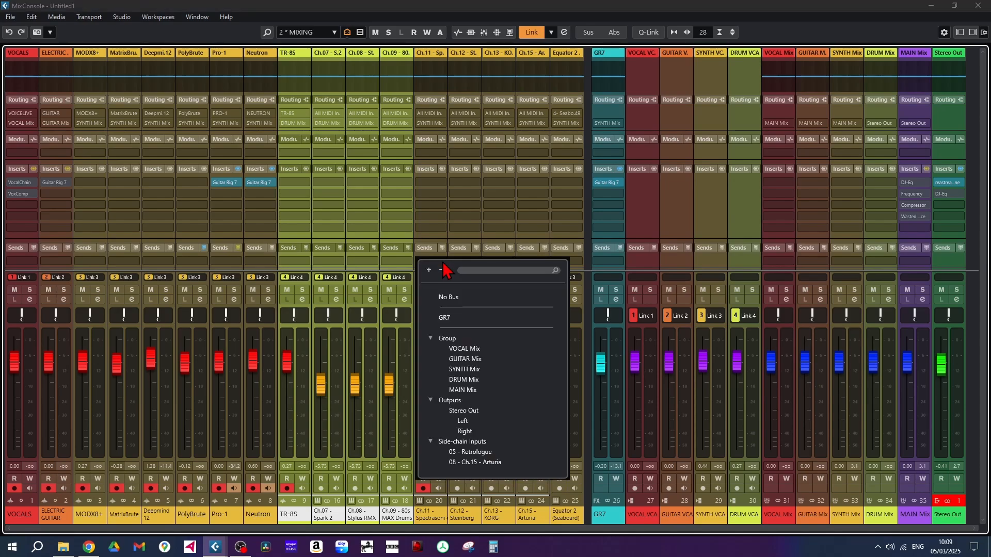
pyautogui.click(448, 319)
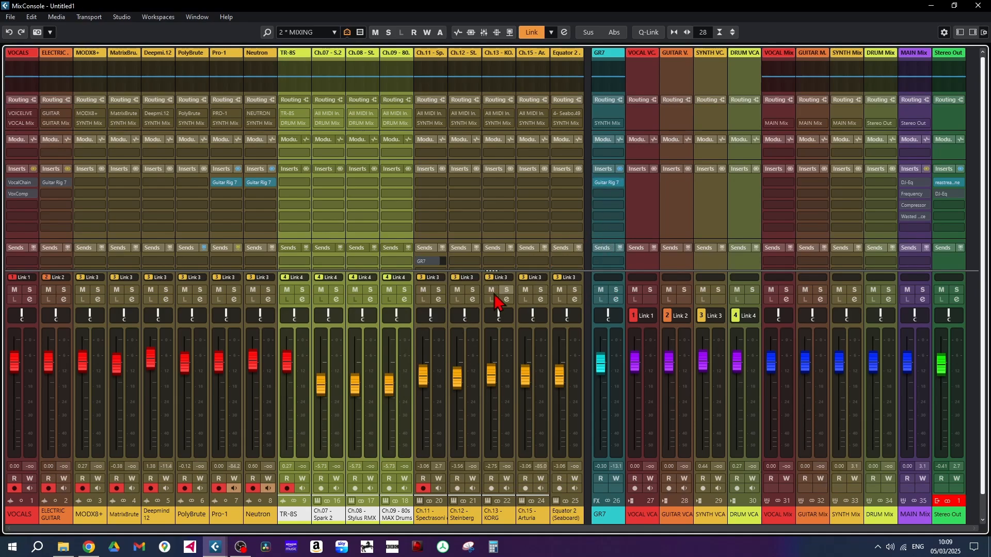
pyautogui.click(432, 264)
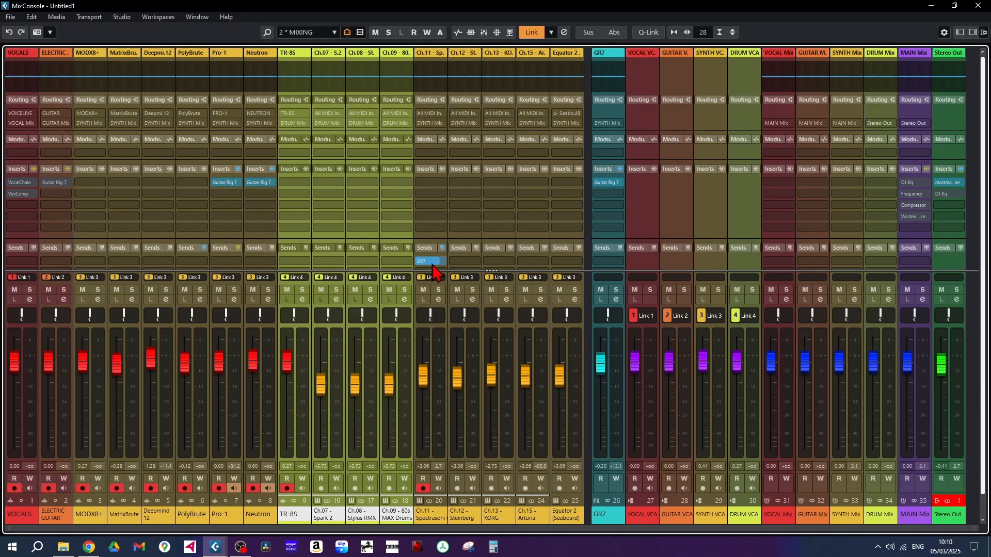
# Switch the Ch.11 - Spectrasonics send to GR7 to pre-fader and set the channel's fader to -4.88 dB
pyautogui.moveTo(422, 381); pyautogui.dragTo(422, 367)
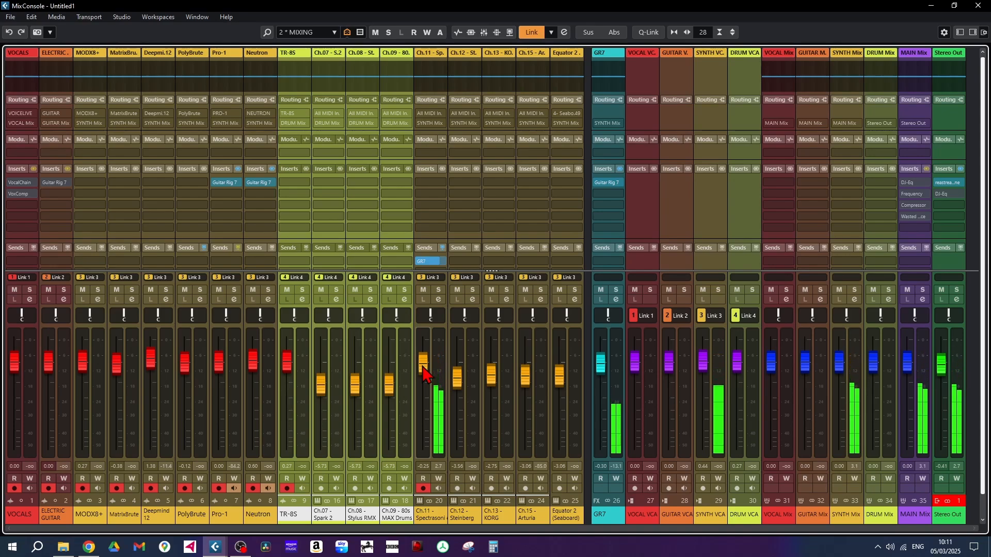
pyautogui.moveTo(422, 367); pyautogui.dragTo(432, 470)
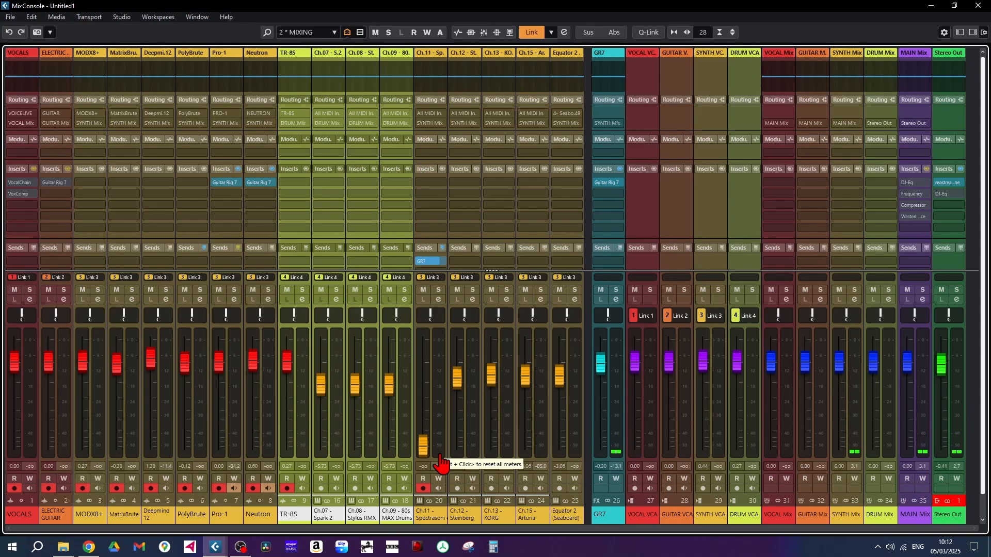
pyautogui.moveTo(441, 461); pyautogui.dragTo(454, 343)
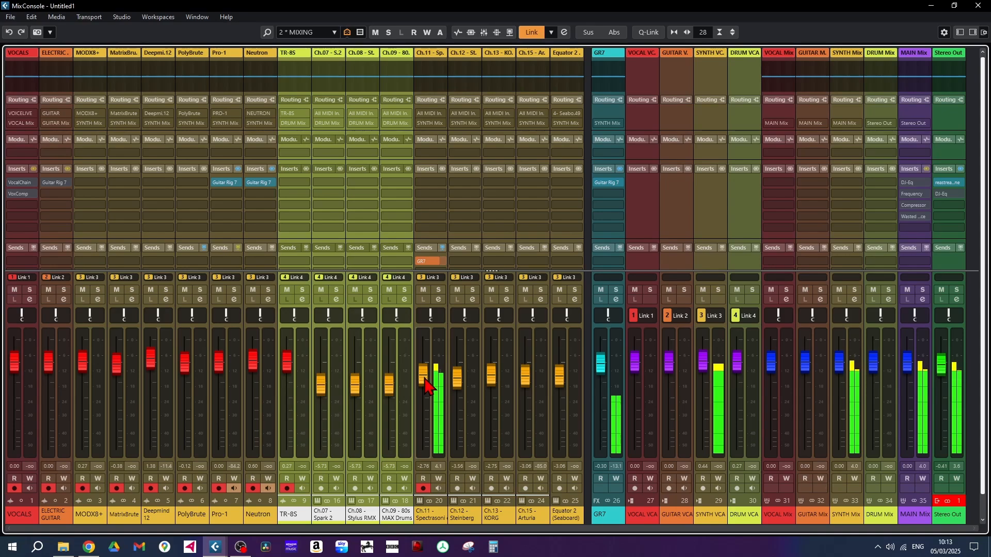
pyautogui.moveTo(424, 383)
pyautogui.mouseDown()
pyautogui.moveTo(422, 450)
pyautogui.moveTo(423, 390)
pyautogui.mouseUp()
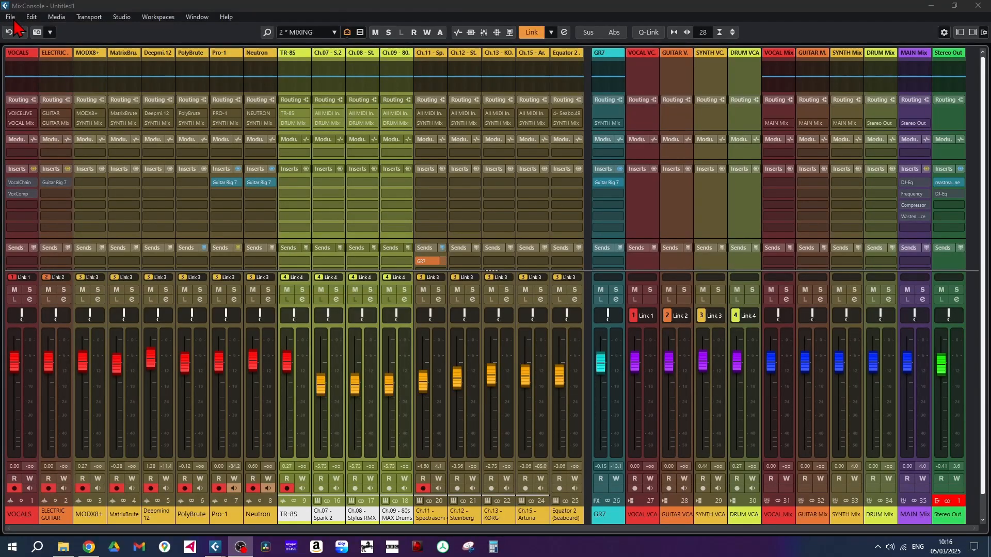
# Bring up the Save as Template dialog to view the current presets, and cancel it without saving
pyautogui.click(11, 16)
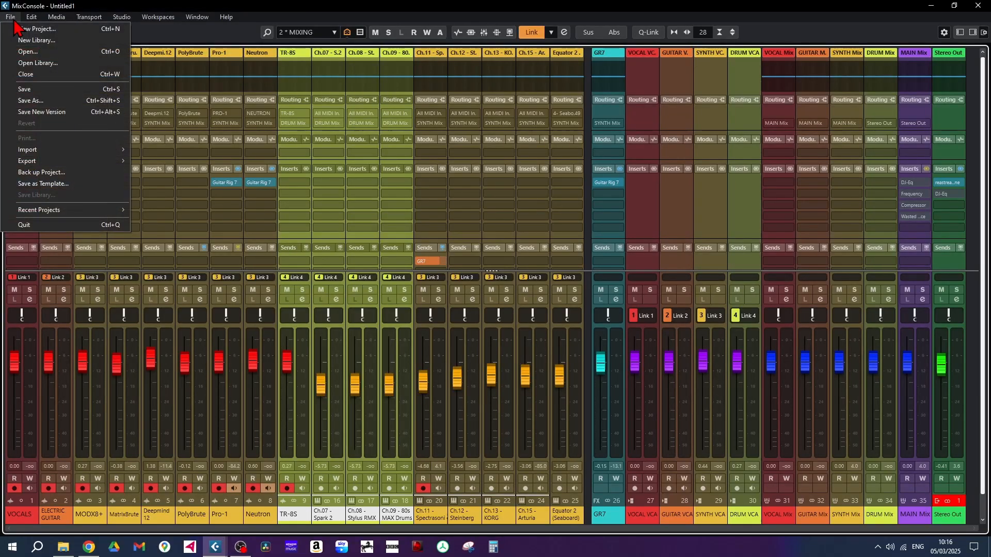
pyautogui.click(45, 184)
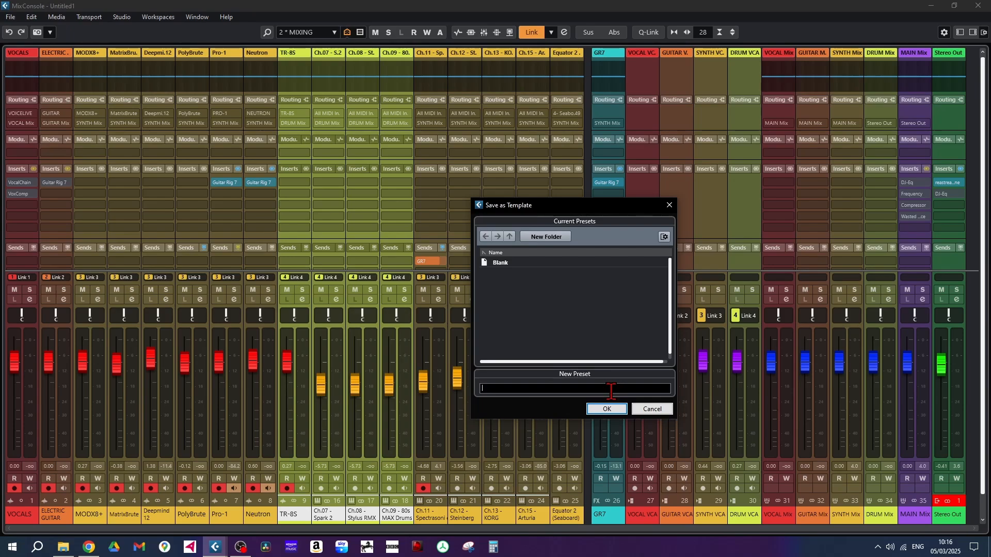
pyautogui.press('Escape')
# Start a new project and view the project templates in the hub's More category
pyautogui.click(11, 16)
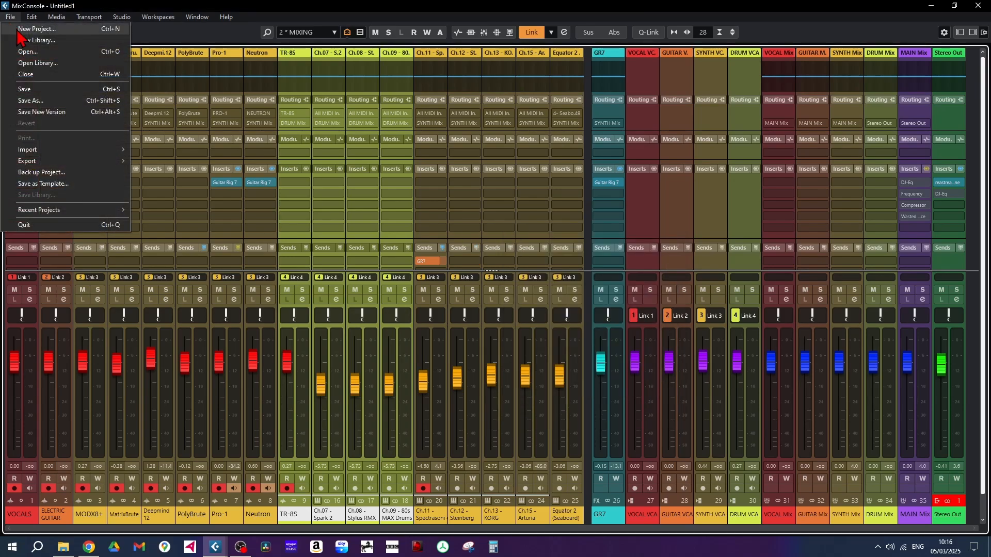
pyautogui.click(18, 31)
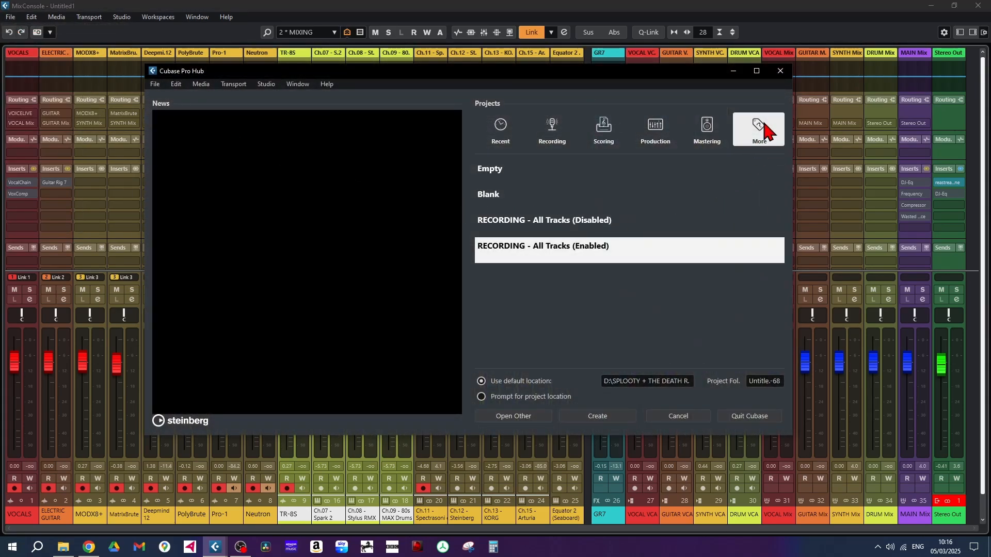